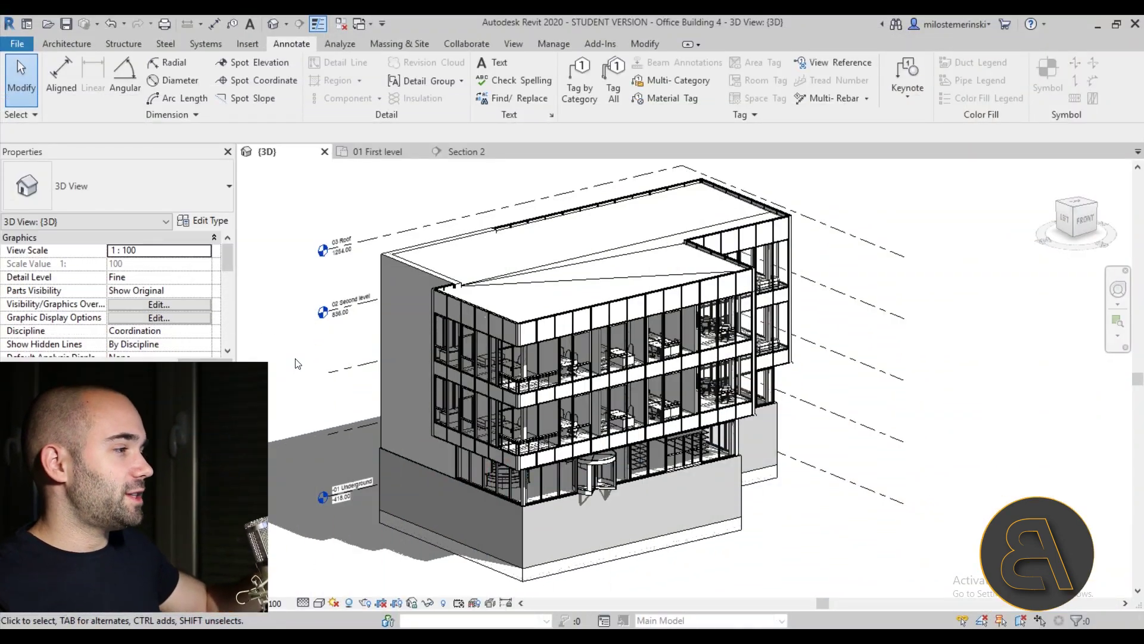
# On the 01 First level plan, centre the stair core and select the multistory stair.
pyautogui.moveTo(354, 186); pyautogui.dragTo(350, 184, button='middle')
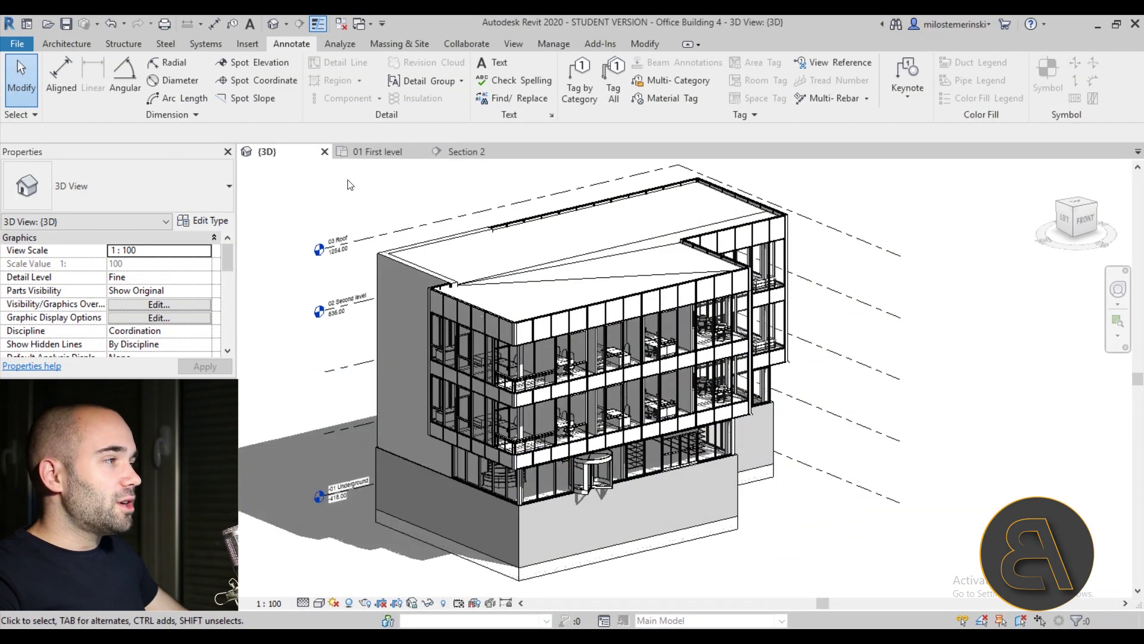
pyautogui.click(378, 152)
pyautogui.scroll(3, 557, 398)
pyautogui.moveTo(557, 398); pyautogui.dragTo(547, 391, button='middle')
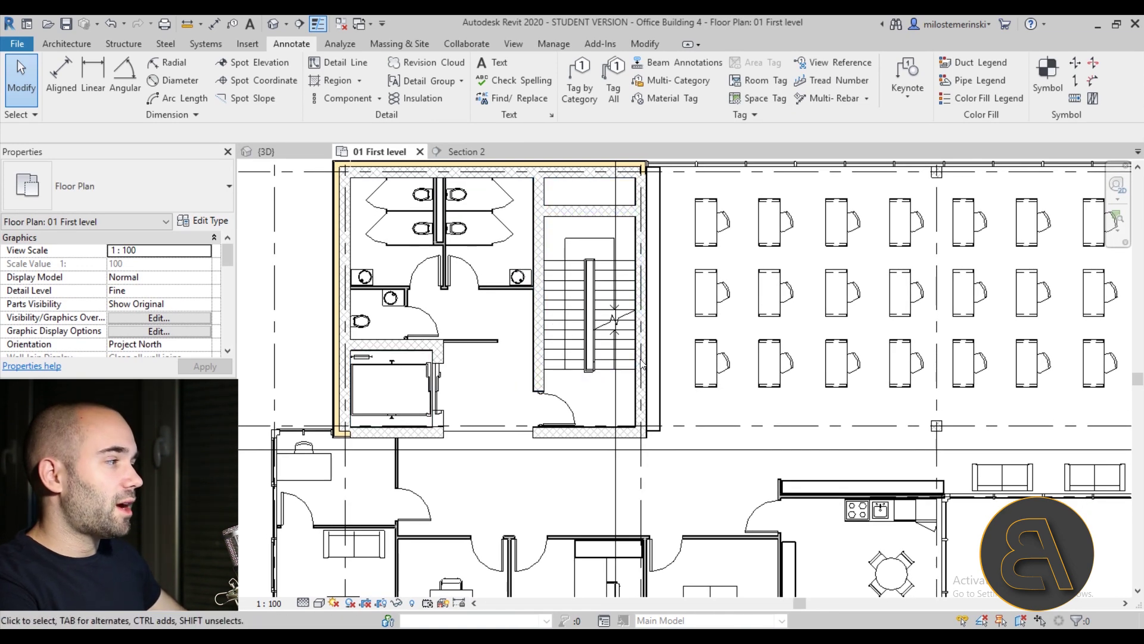
pyautogui.click(583, 352)
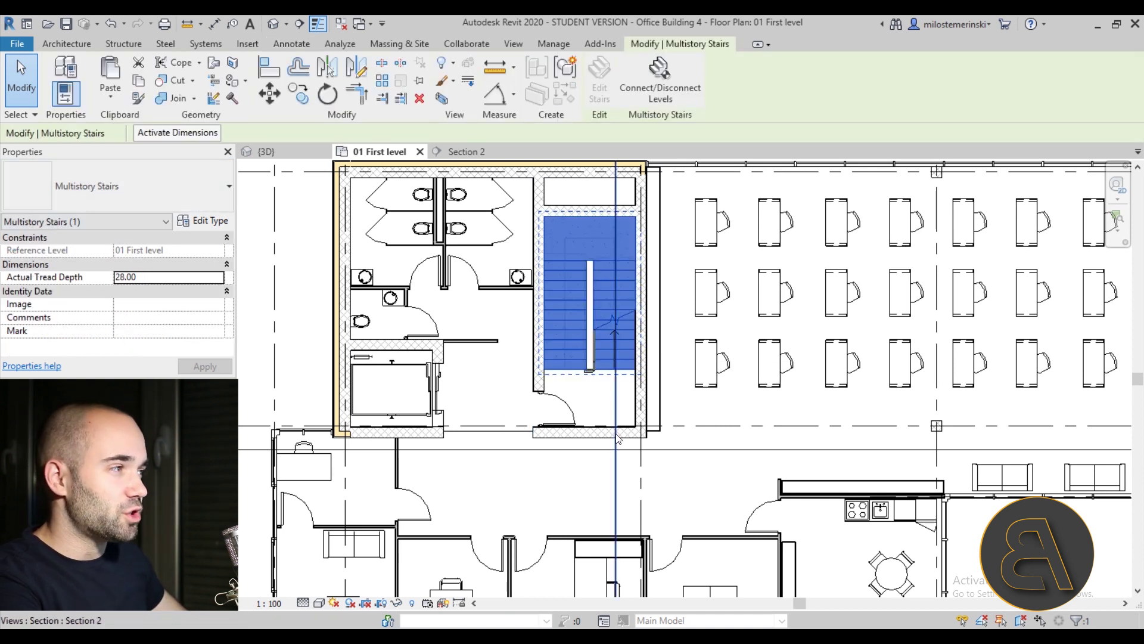
# Deselect the stair, view Section 2 through it, then return to the 01 First level plan.
pyautogui.scroll(-2, 551, 394)
pyautogui.scroll(-2, 555, 393)
pyautogui.press('Escape')
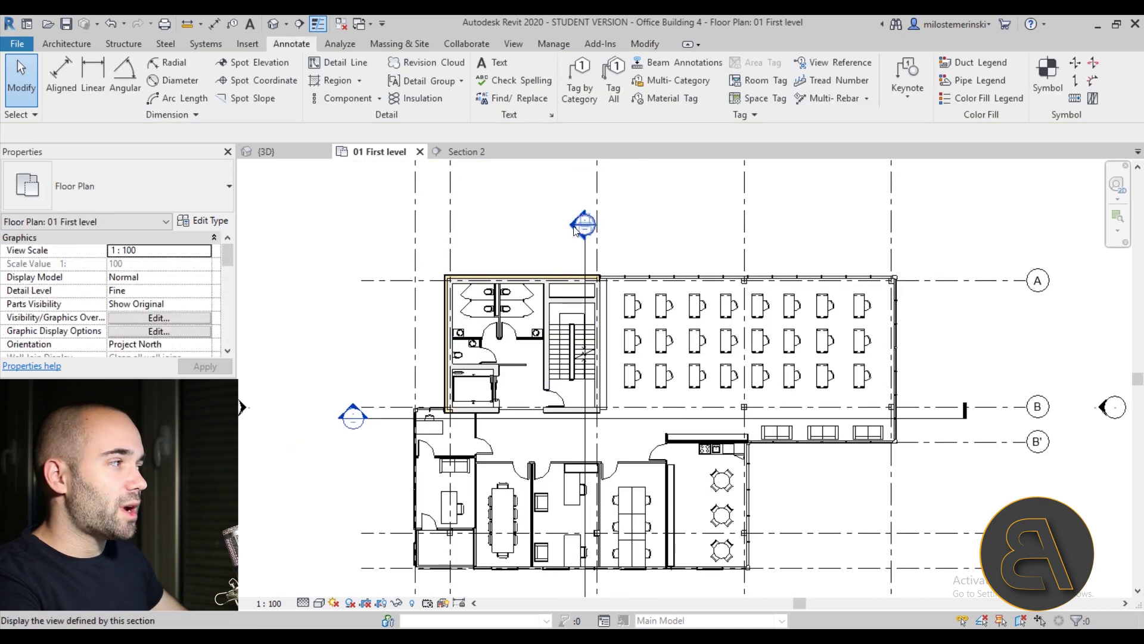
pyautogui.doubleClick(577, 228)
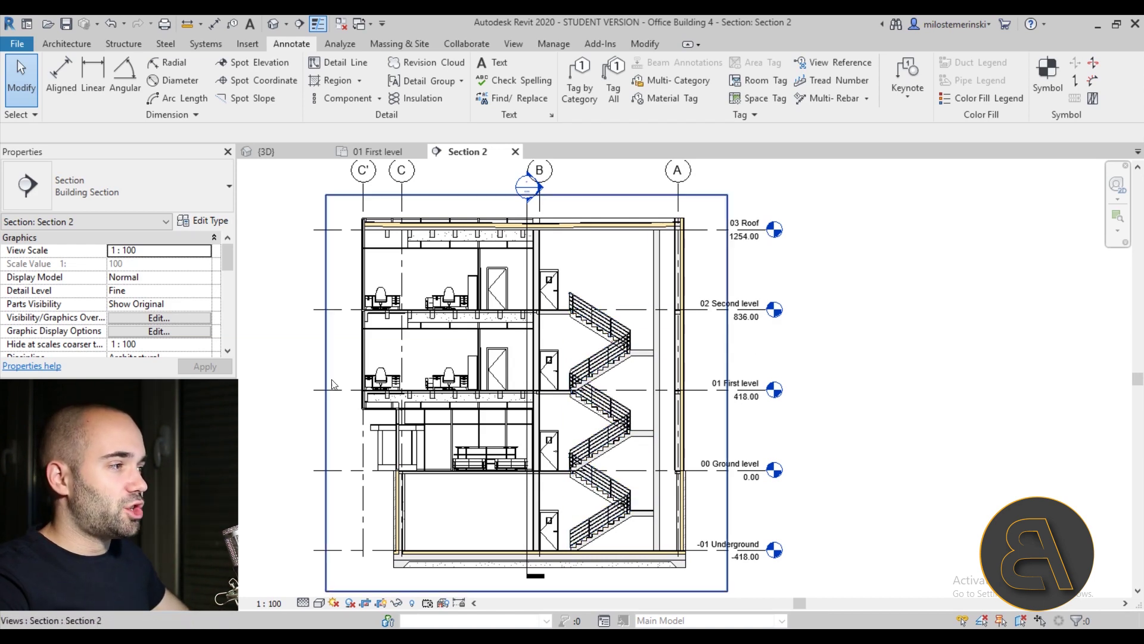
pyautogui.click(388, 156)
# Zoom and pan the 01 First level plan to bring the section marker above the stair core into view.
pyautogui.scroll(3, 429, 480)
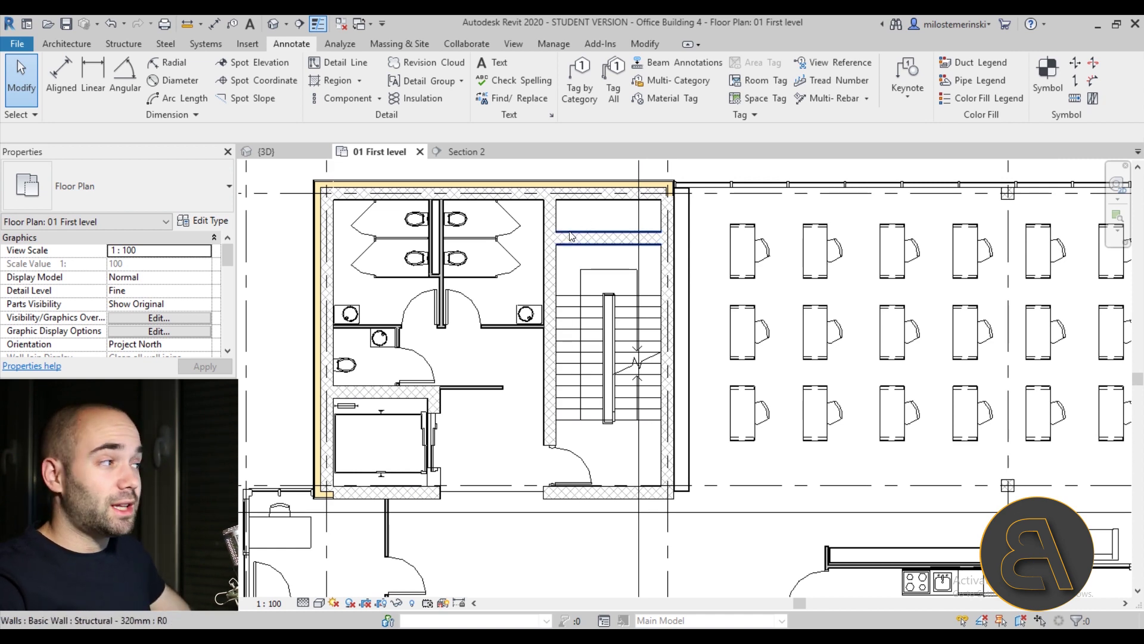
pyautogui.scroll(-3, 614, 234)
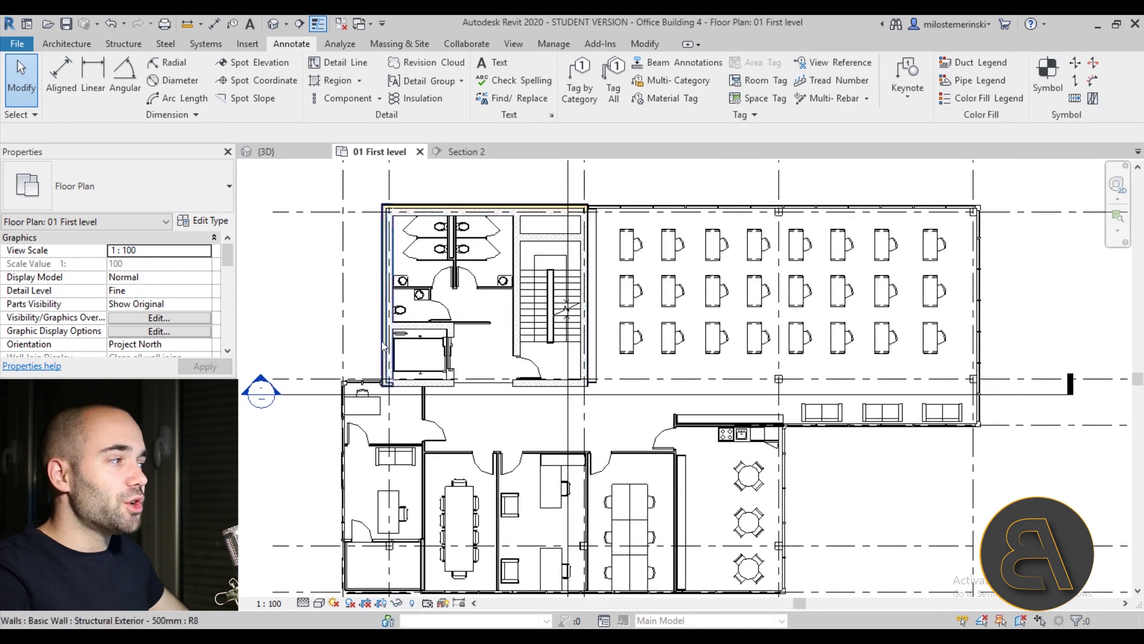
pyautogui.scroll(-2, 554, 328)
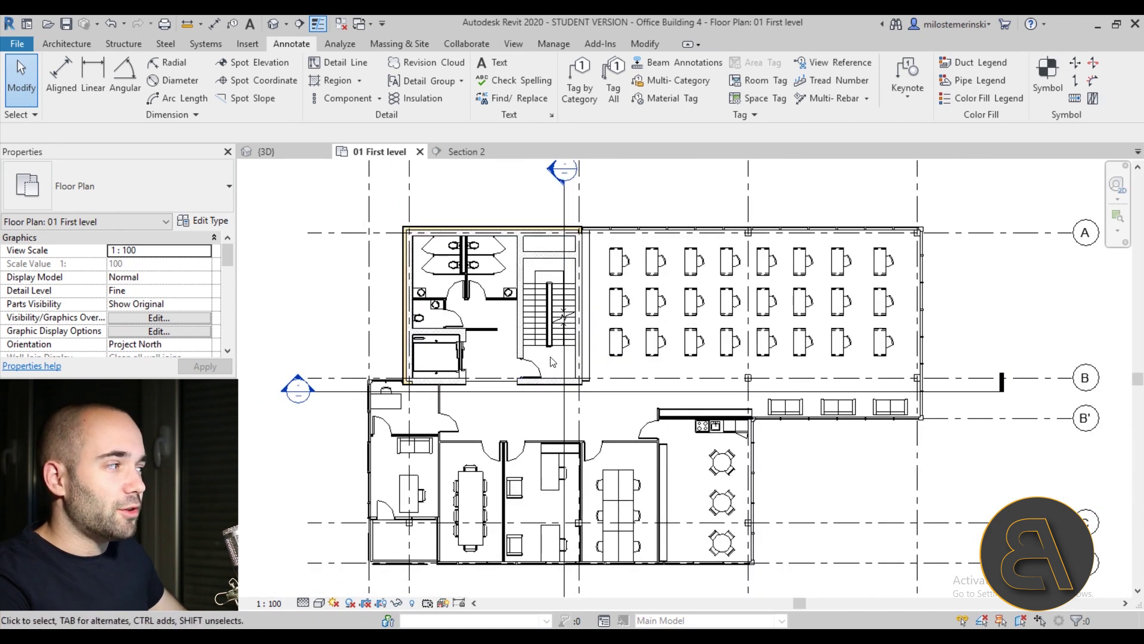
pyautogui.scroll(4, 548, 334)
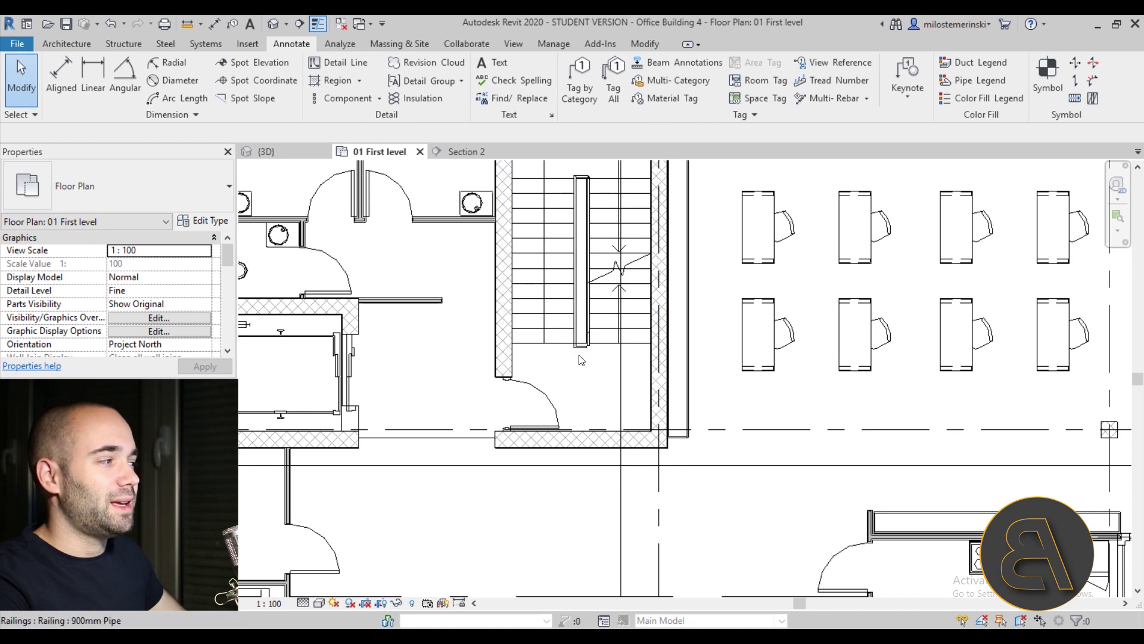
pyautogui.scroll(-2, 578, 398)
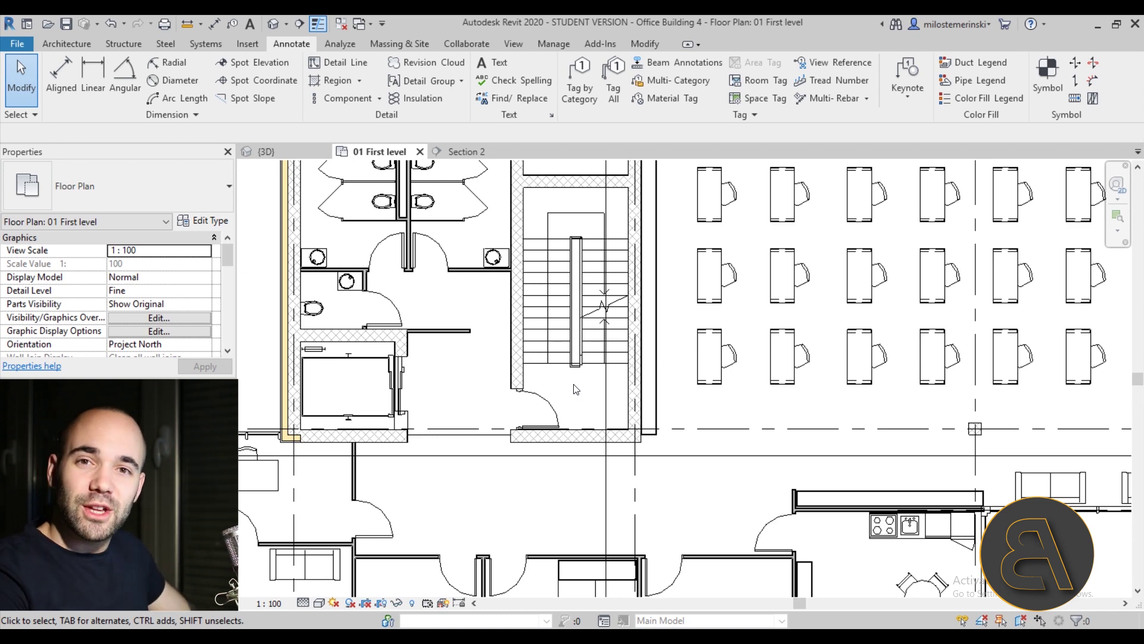
pyautogui.scroll(-3, 565, 373)
pyautogui.moveTo(565, 374); pyautogui.dragTo(552, 478, button='middle')
pyautogui.scroll(2, 552, 478)
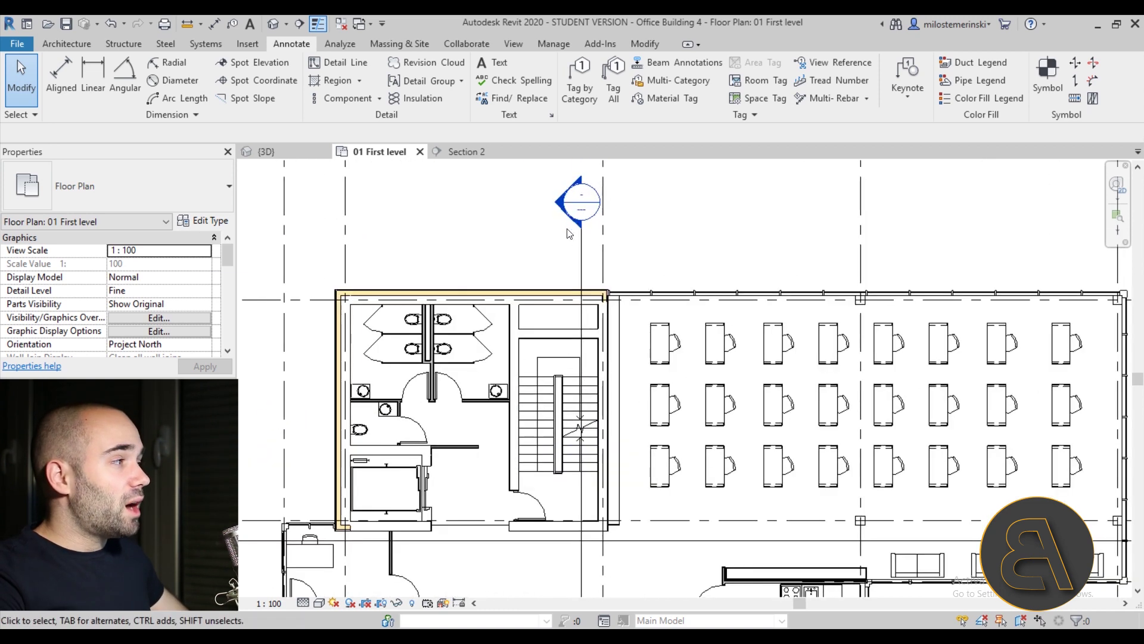
# Open Section 2, zoom into the multistory stair, and select then deselect it.
pyautogui.doubleClick(560, 210)
pyautogui.scroll(4, 711, 438)
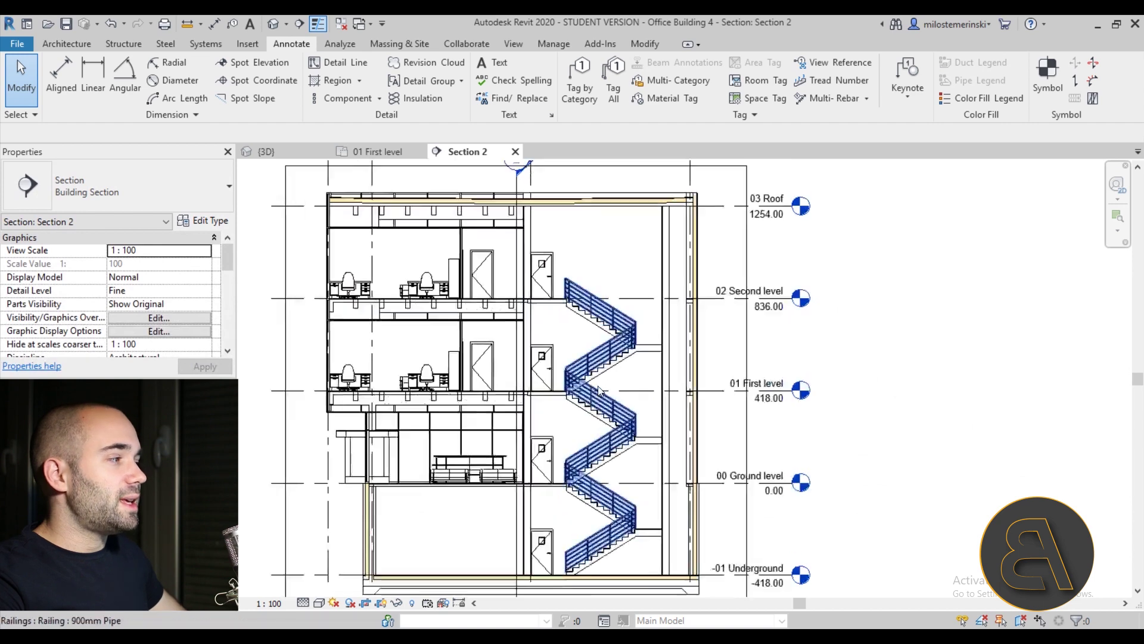
pyautogui.scroll(1, 713, 438)
pyautogui.scroll(3, 732, 300)
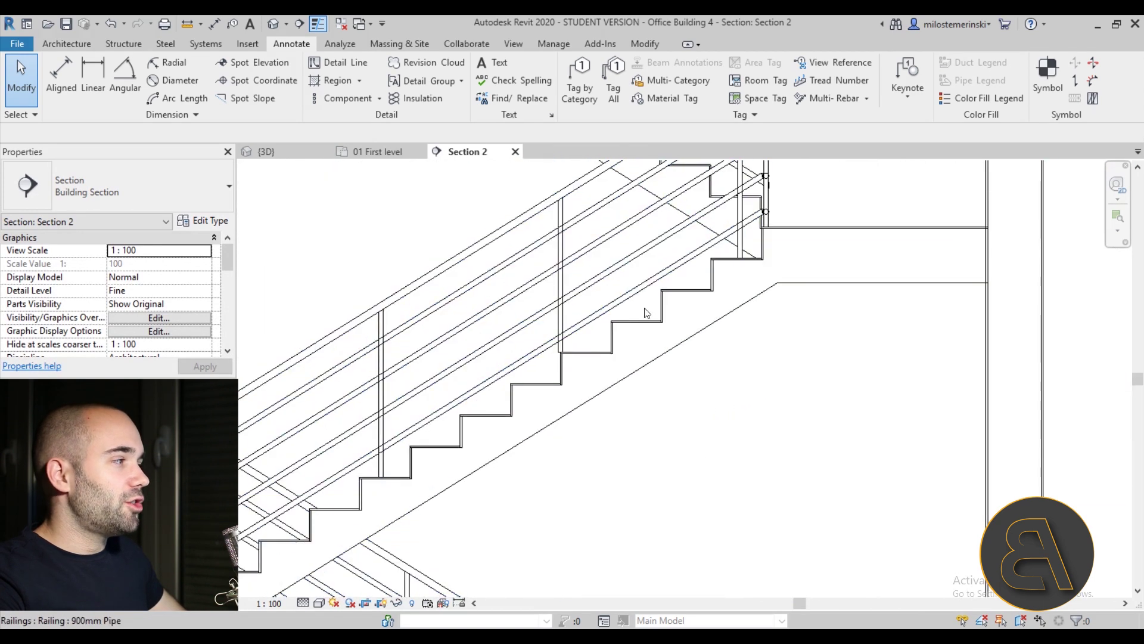
pyautogui.scroll(-3, 662, 316)
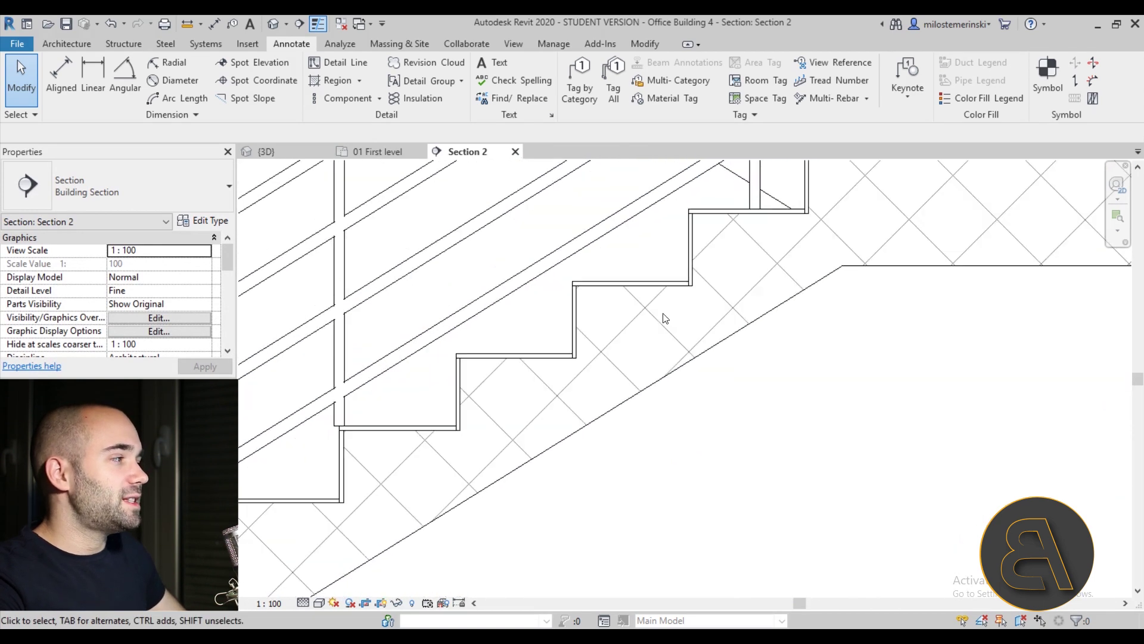
pyautogui.click(654, 365)
pyautogui.click(613, 333)
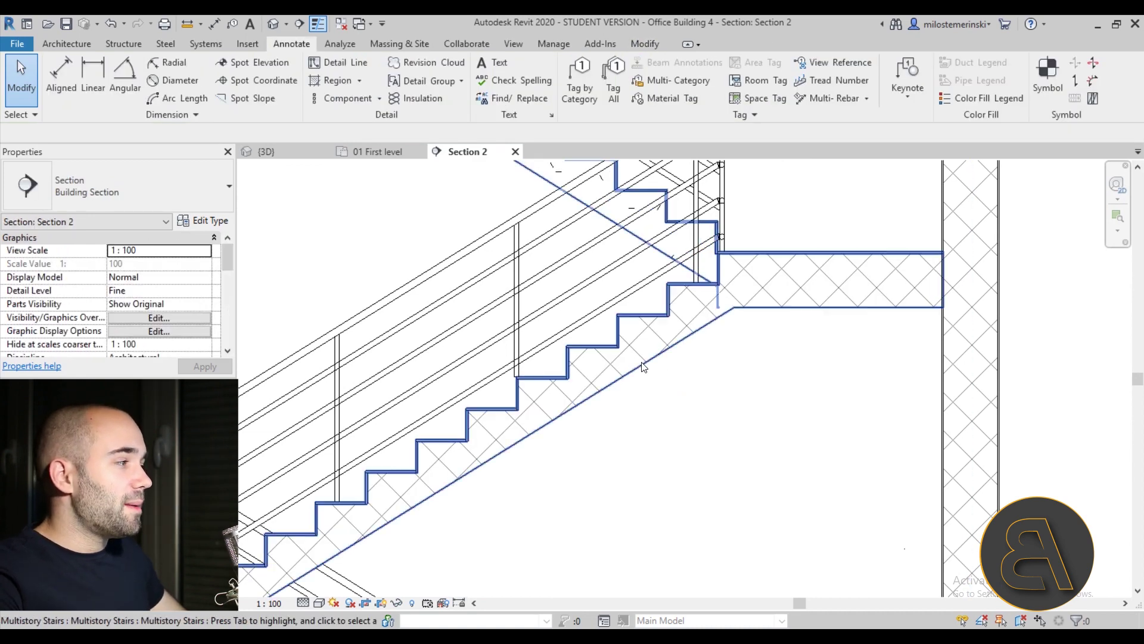
# Zoom and pan through Section 2 to inspect the stair flights and 900mm Pipe railings up to 03 Roof.
pyautogui.scroll(3, 641, 328)
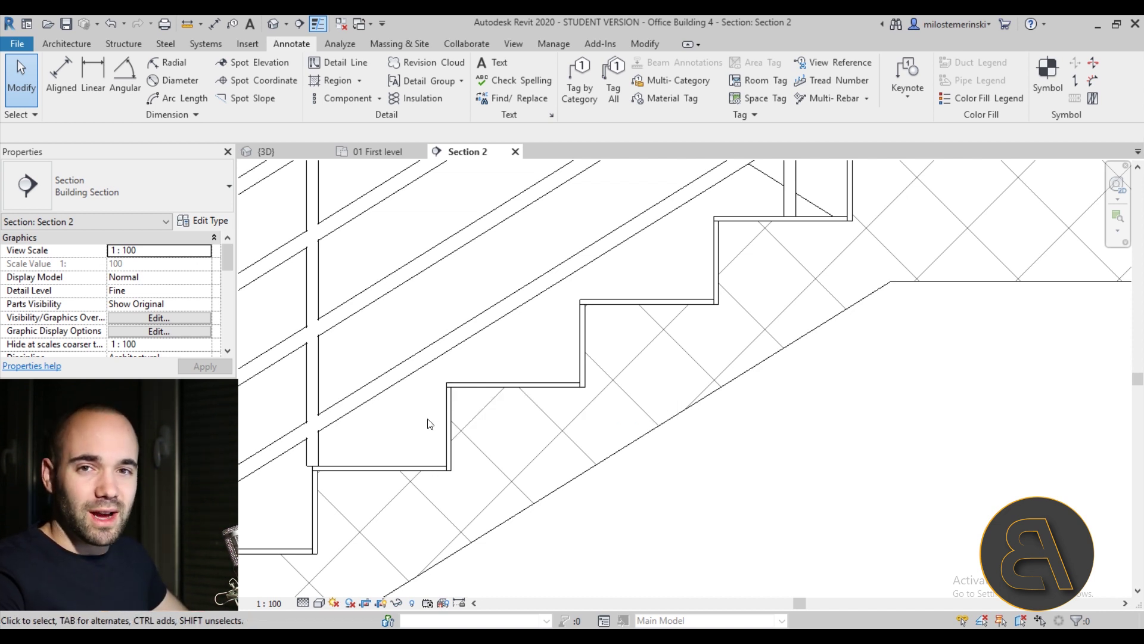
pyautogui.scroll(-1, 546, 391)
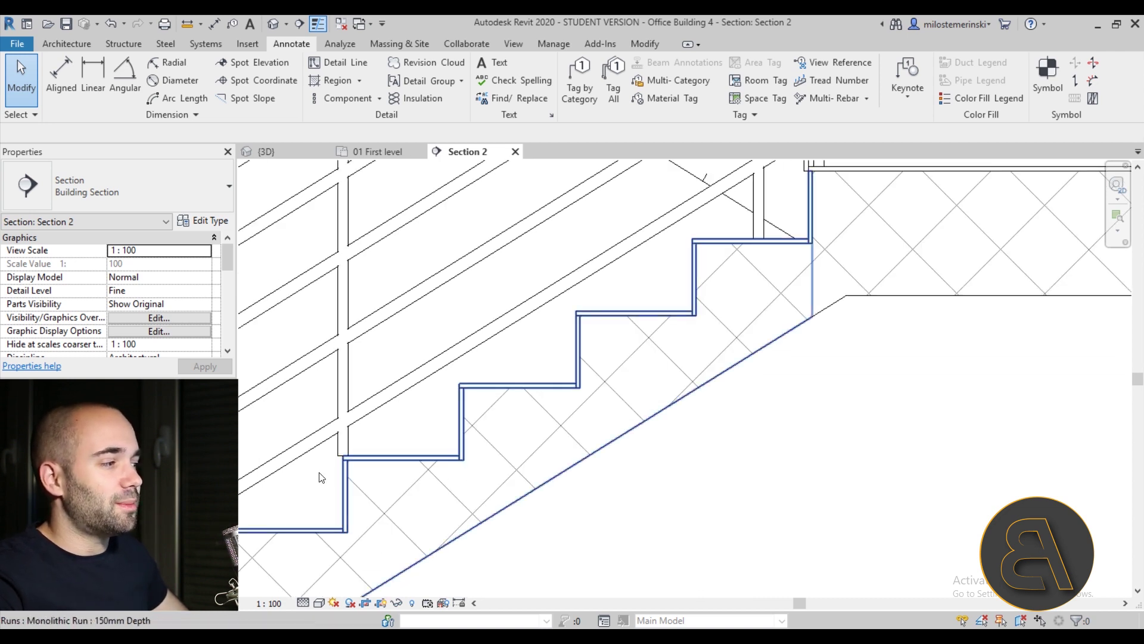
pyautogui.scroll(-5, 571, 350)
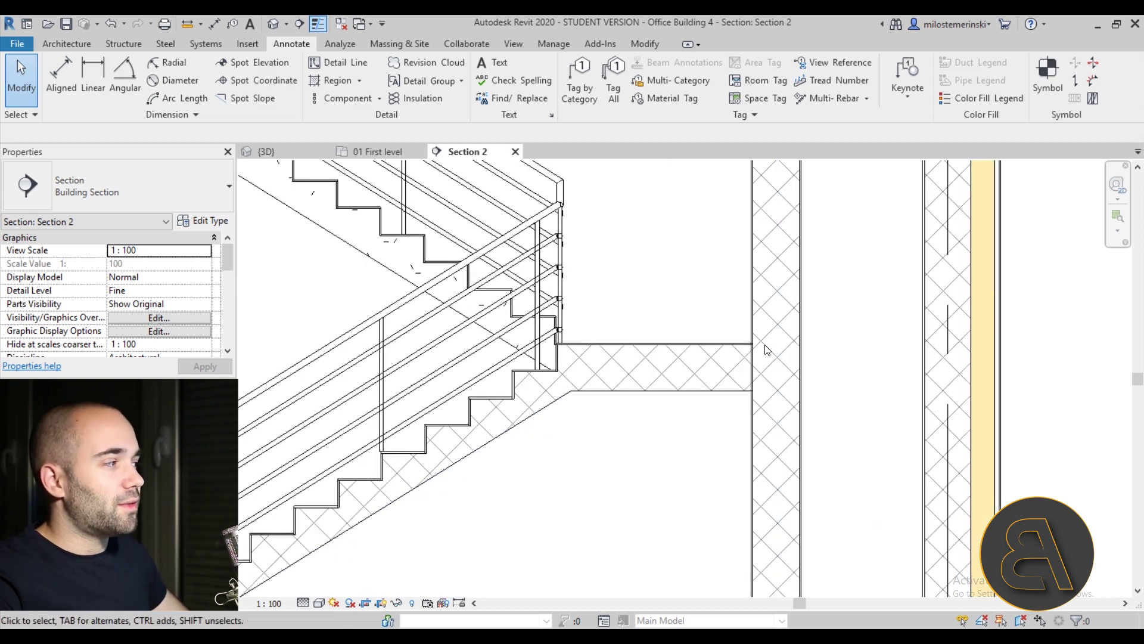
pyautogui.scroll(-5, 589, 445)
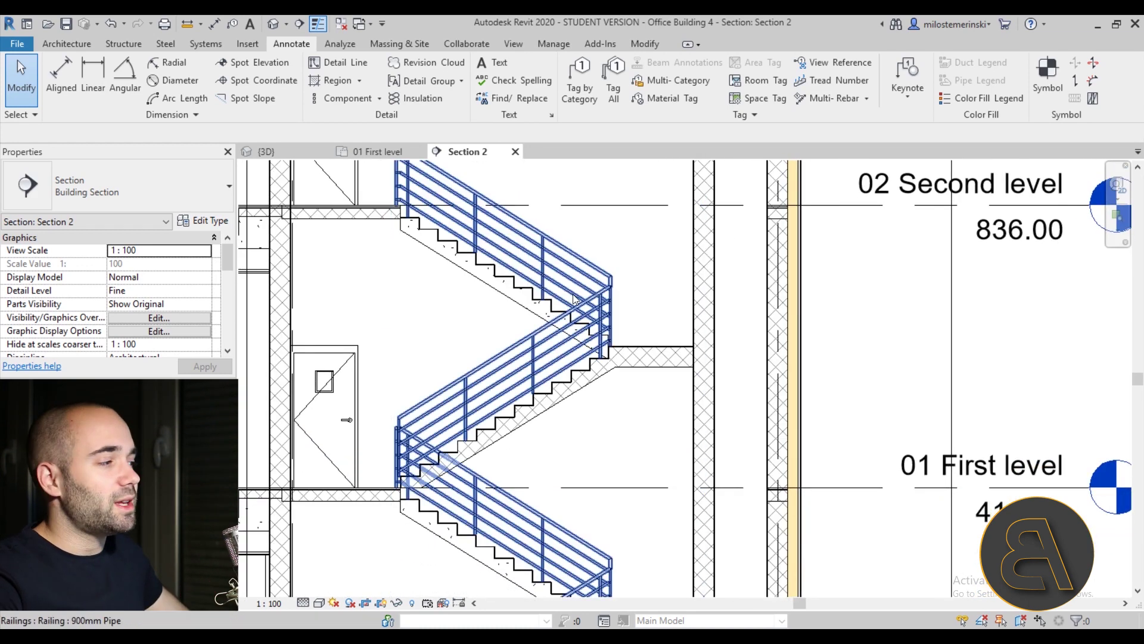
pyautogui.scroll(-4, 596, 310)
pyautogui.scroll(-5, 583, 352)
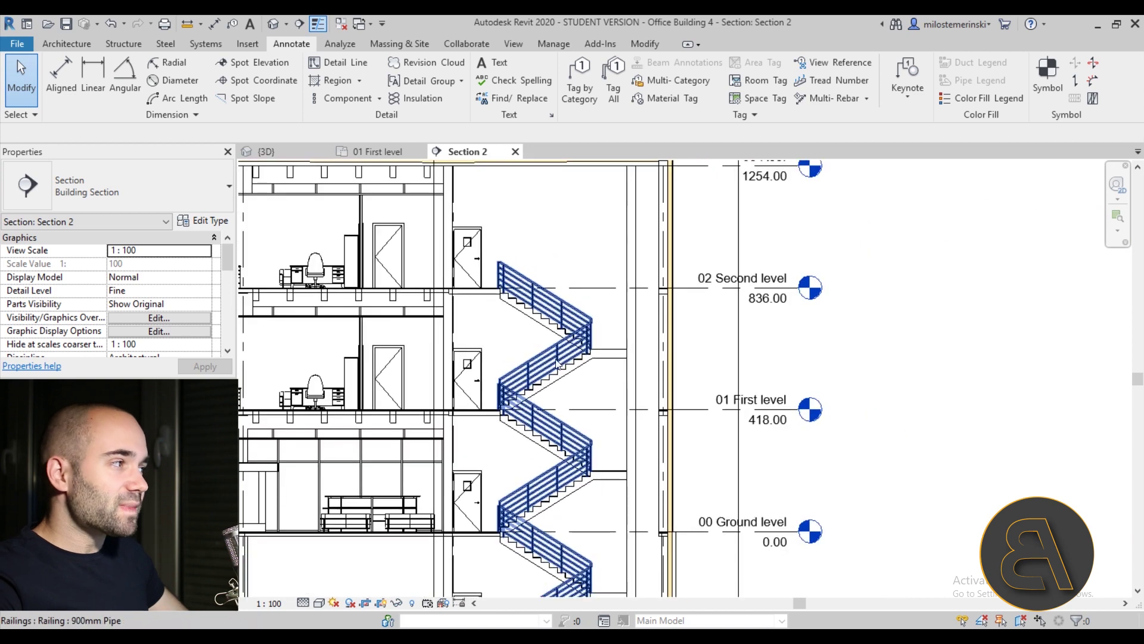
pyautogui.scroll(2, 480, 250)
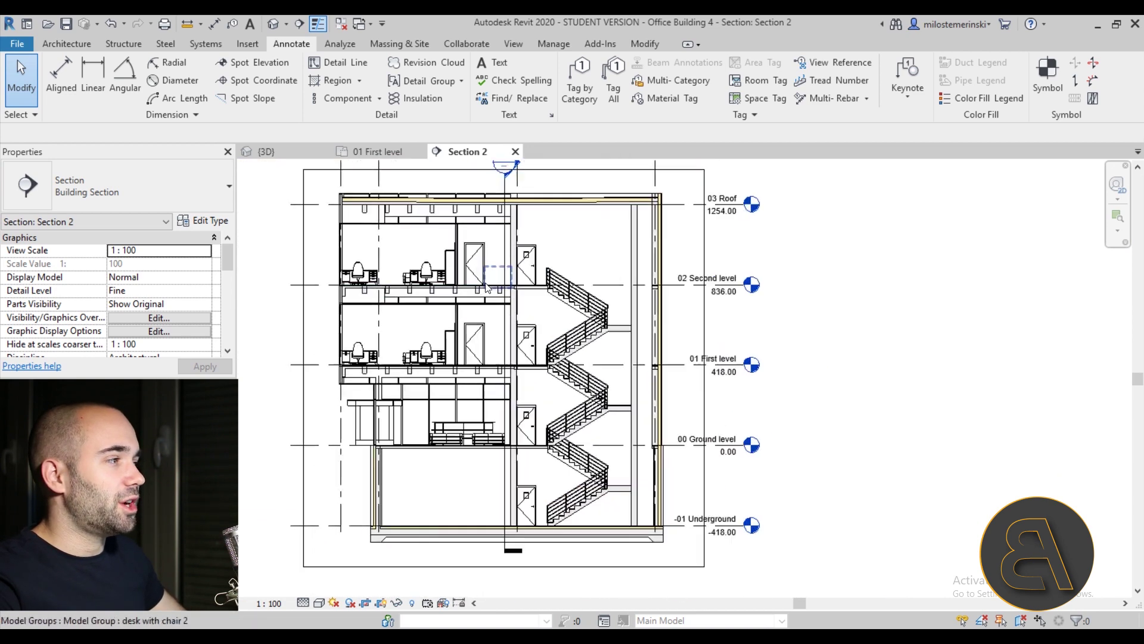
pyautogui.scroll(3, 470, 231)
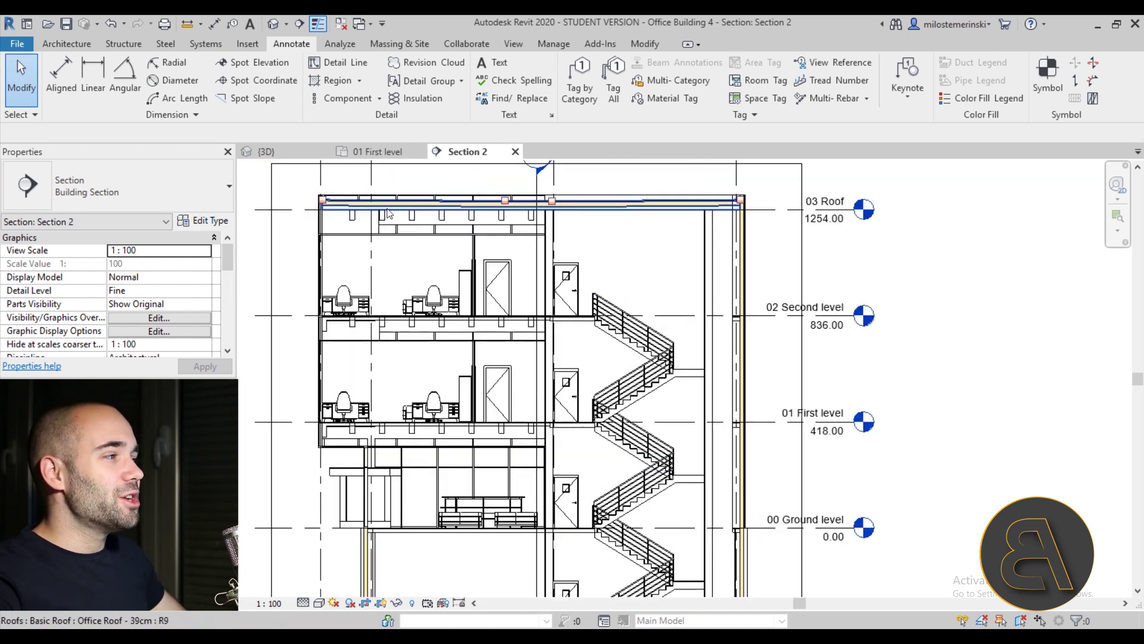
pyautogui.moveTo(691, 235); pyautogui.dragTo(697, 250, button='middle')
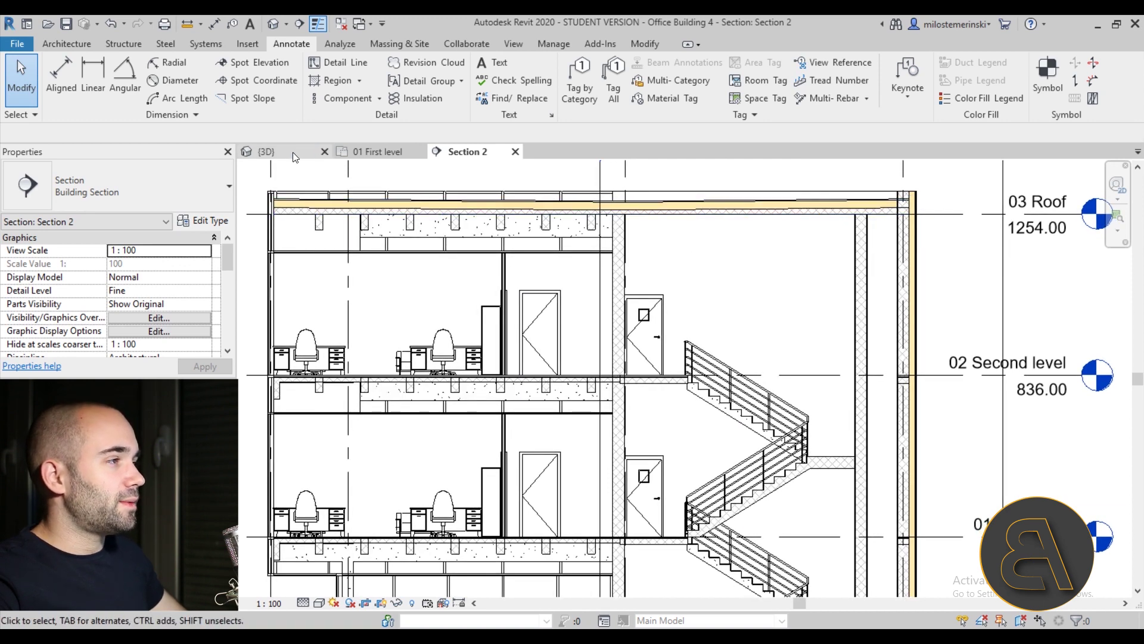
pyautogui.click(267, 151)
pyautogui.keyDown('shift'); pyautogui.moveTo(651, 380); pyautogui.dragTo(651, 404, button='middle'); pyautogui.keyUp('shift')
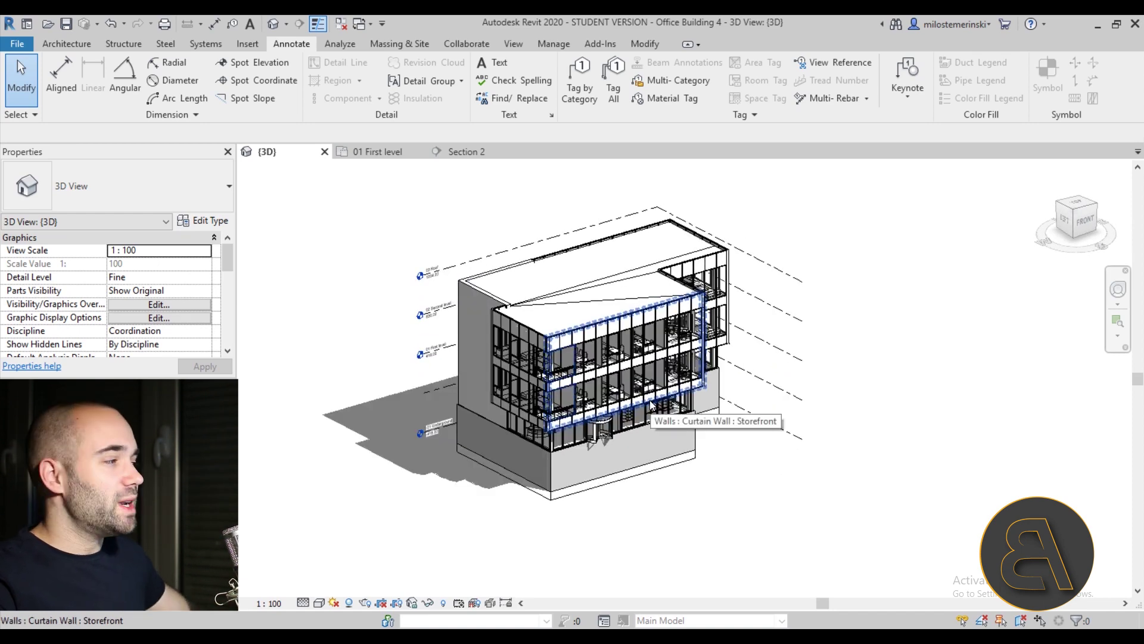
pyautogui.click(462, 152)
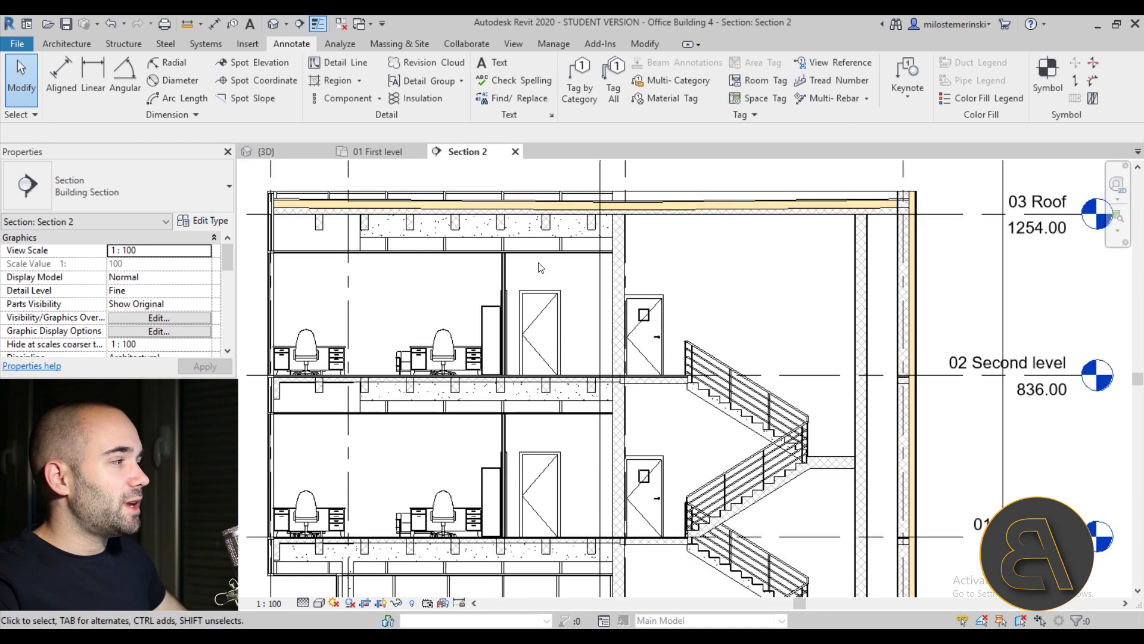
pyautogui.scroll(2, 596, 271)
pyautogui.scroll(-5, 572, 273)
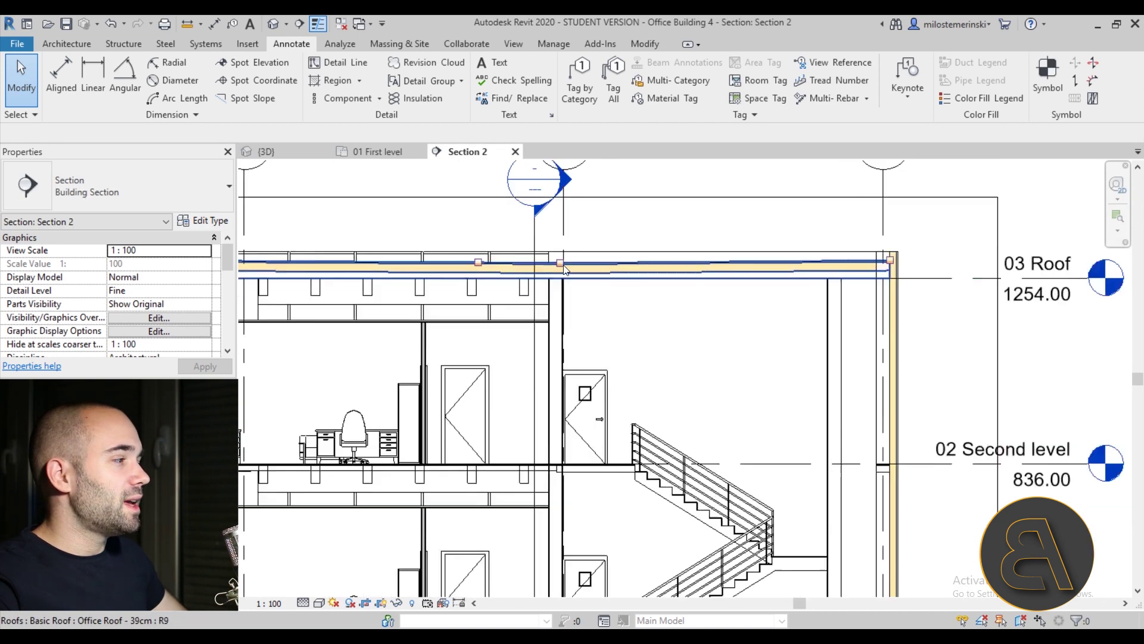
pyautogui.scroll(5, 566, 270)
pyautogui.scroll(-3, 565, 269)
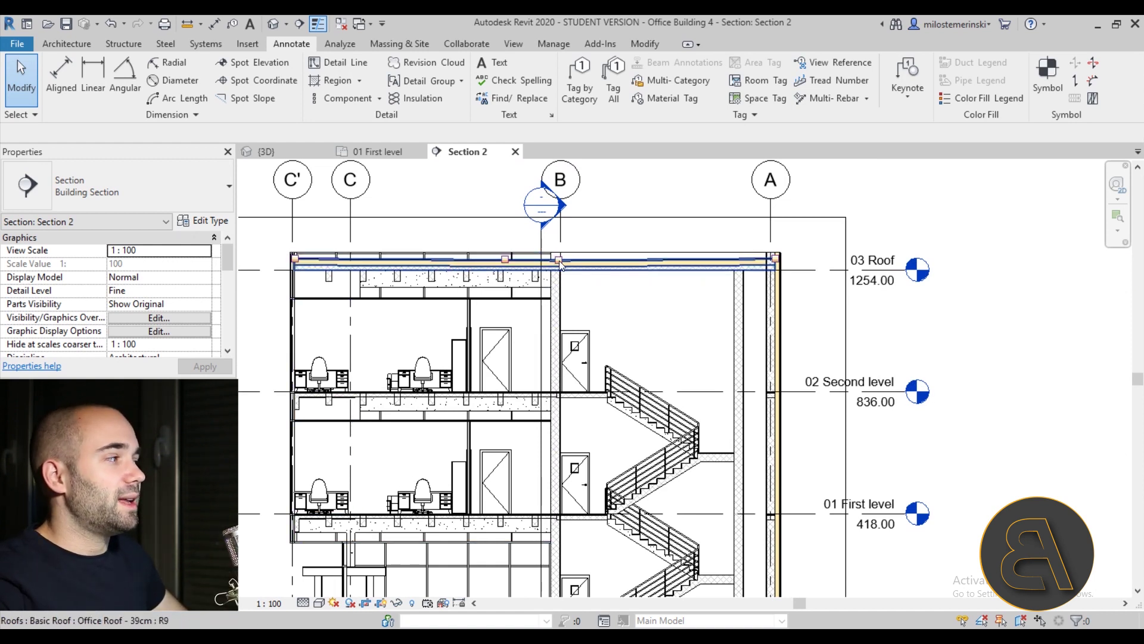
pyautogui.scroll(3, 748, 264)
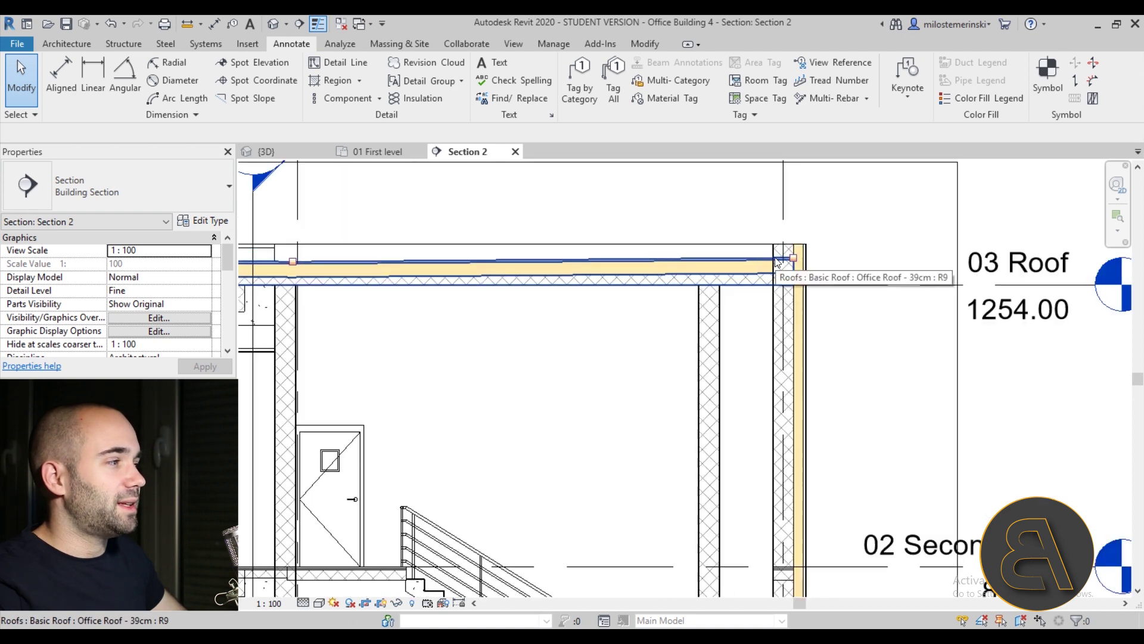
pyautogui.scroll(-2, 557, 298)
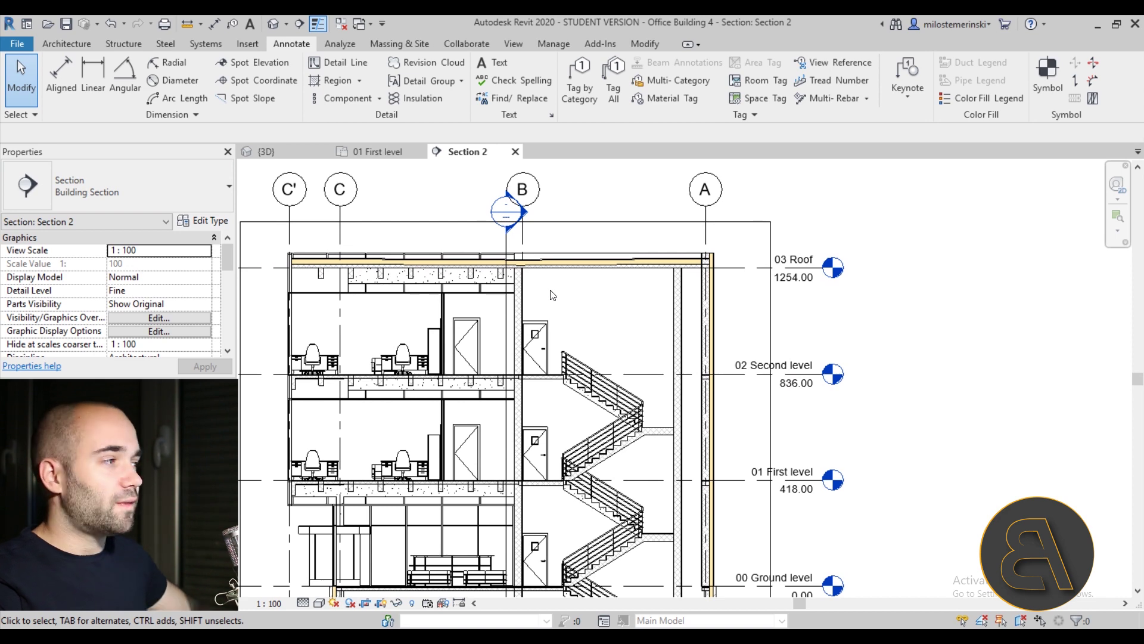
pyautogui.scroll(2, 482, 250)
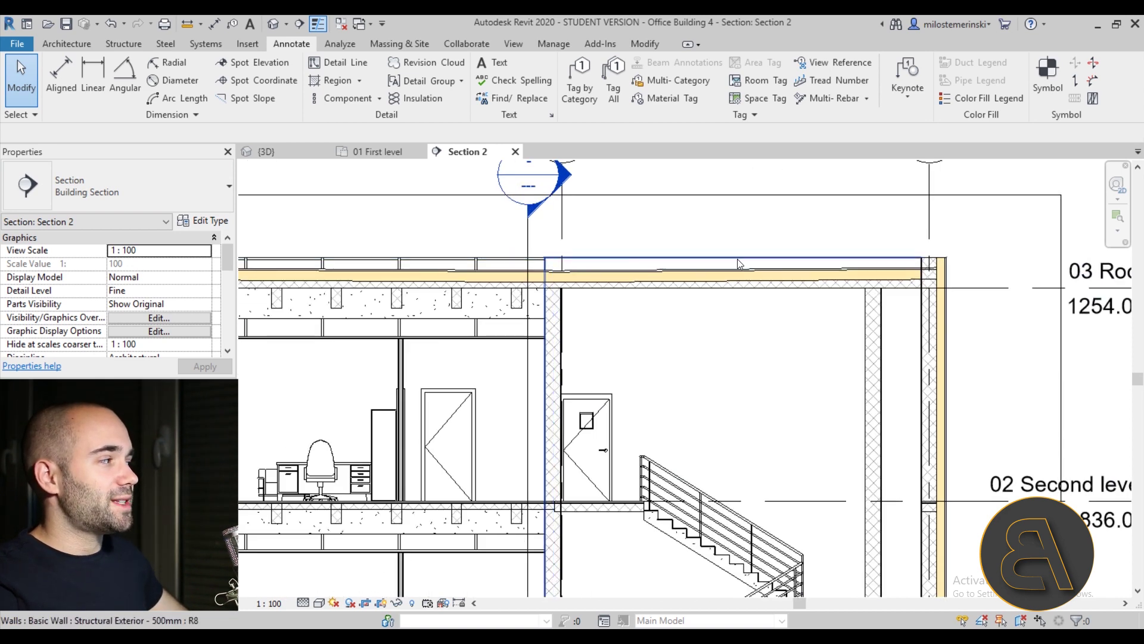
pyautogui.scroll(-3, 939, 280)
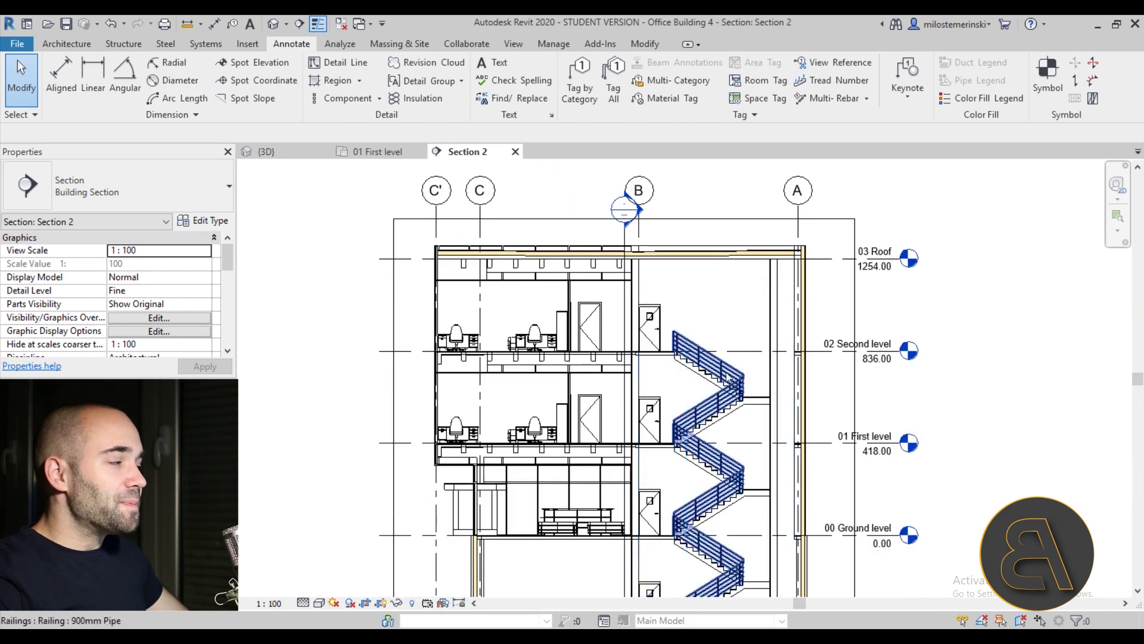
pyautogui.scroll(-1, 661, 260)
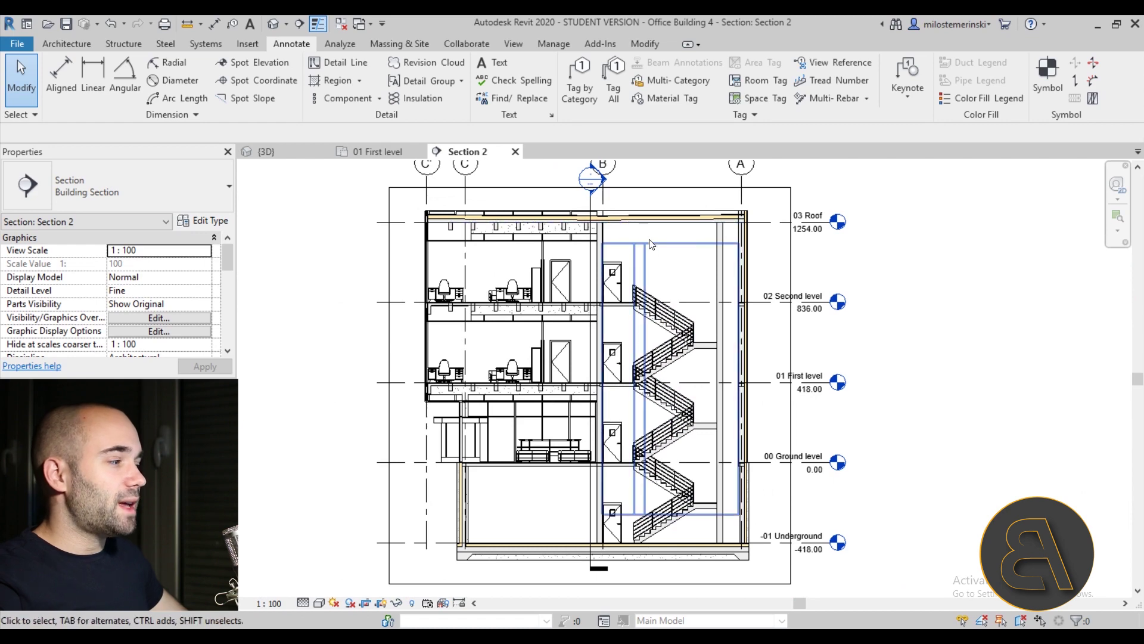
pyautogui.scroll(-2, 655, 245)
pyautogui.scroll(3, 527, 425)
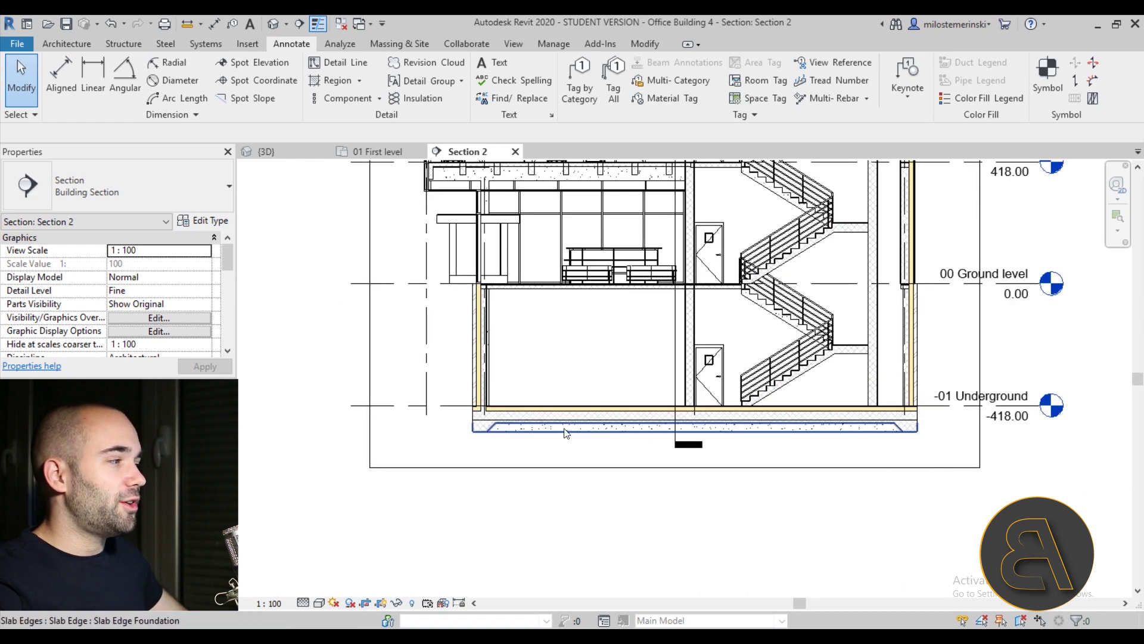
pyautogui.scroll(3, 554, 430)
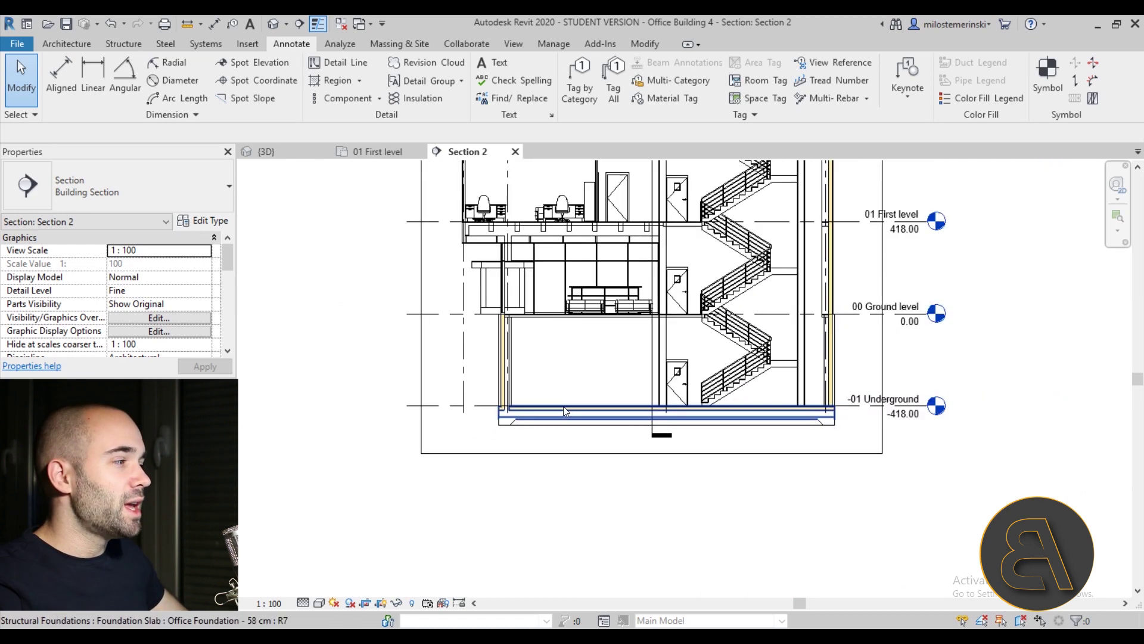
pyautogui.hotkey('ctrl', 'Tab')
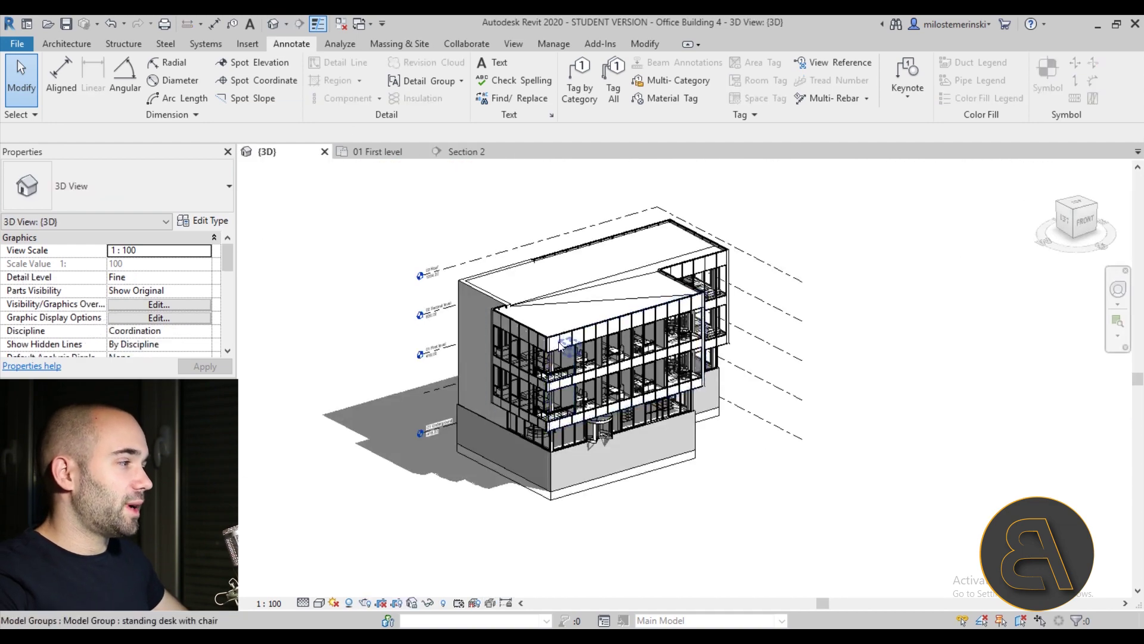
pyautogui.keyDown('shift'); pyautogui.moveTo(656, 426); pyautogui.dragTo(596, 465, button='middle'); pyautogui.keyUp('shift')
pyautogui.scroll(6, 606, 352)
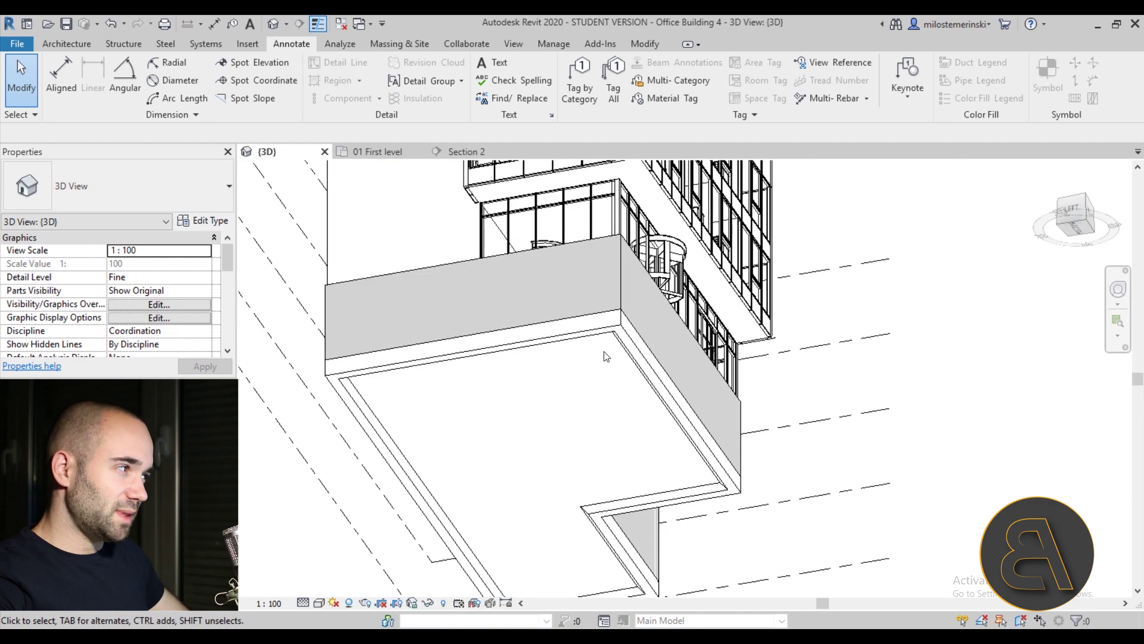
pyautogui.scroll(-5, 506, 338)
pyautogui.keyDown('shift'); pyautogui.moveTo(505, 338); pyautogui.dragTo(354, 383, button='middle'); pyautogui.keyUp('shift')
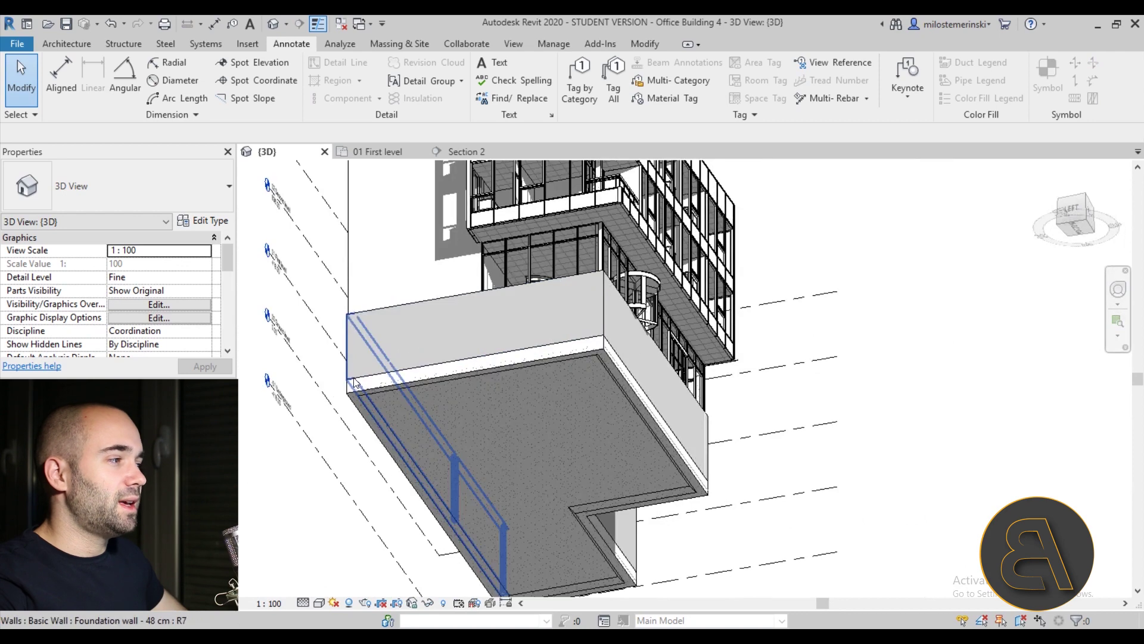
pyautogui.click(355, 384)
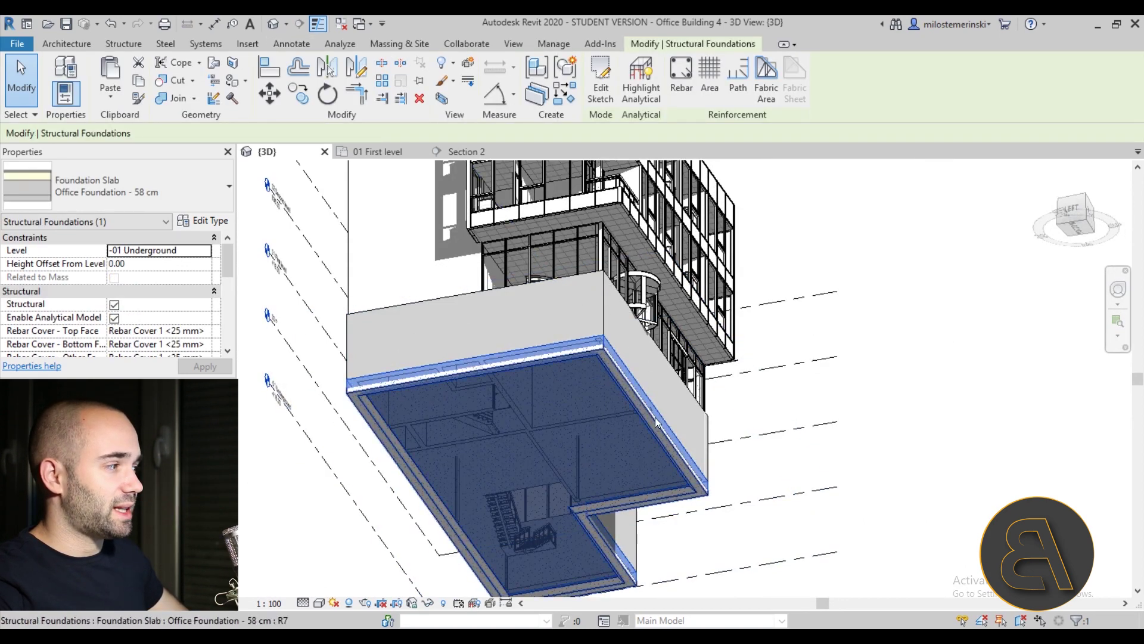
pyautogui.scroll(-3, 507, 337)
pyautogui.keyDown('shift'); pyautogui.moveTo(508, 337); pyautogui.dragTo(382, 382, button='middle'); pyautogui.keyUp('shift')
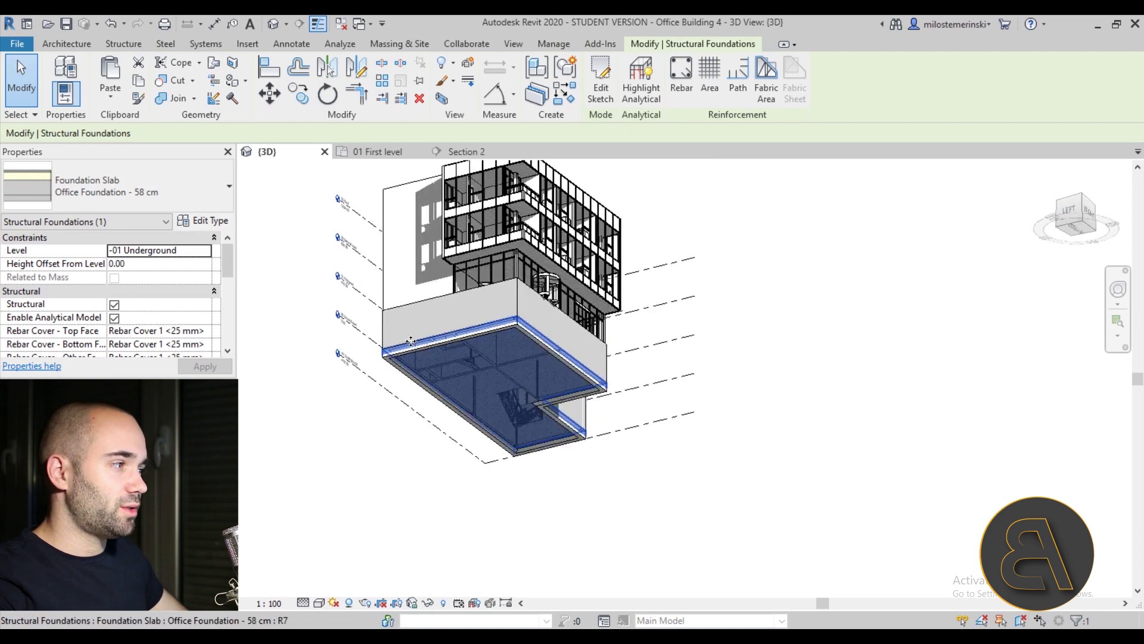
pyautogui.scroll(4, 359, 393)
pyautogui.click(359, 393)
pyautogui.scroll(4, 360, 393)
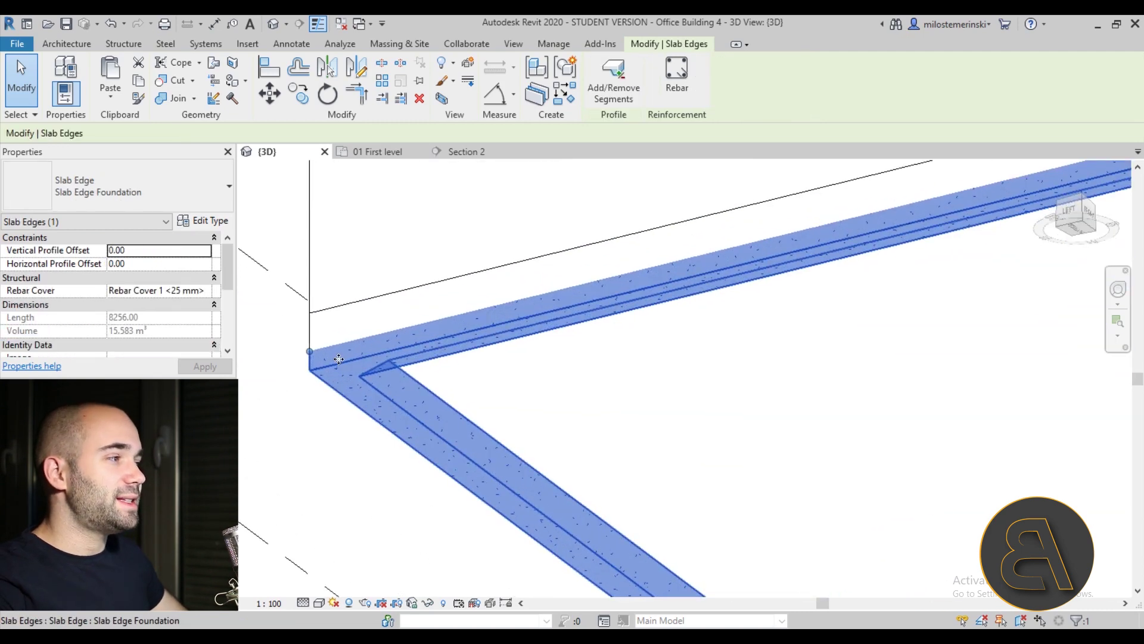
pyautogui.scroll(-5, 513, 339)
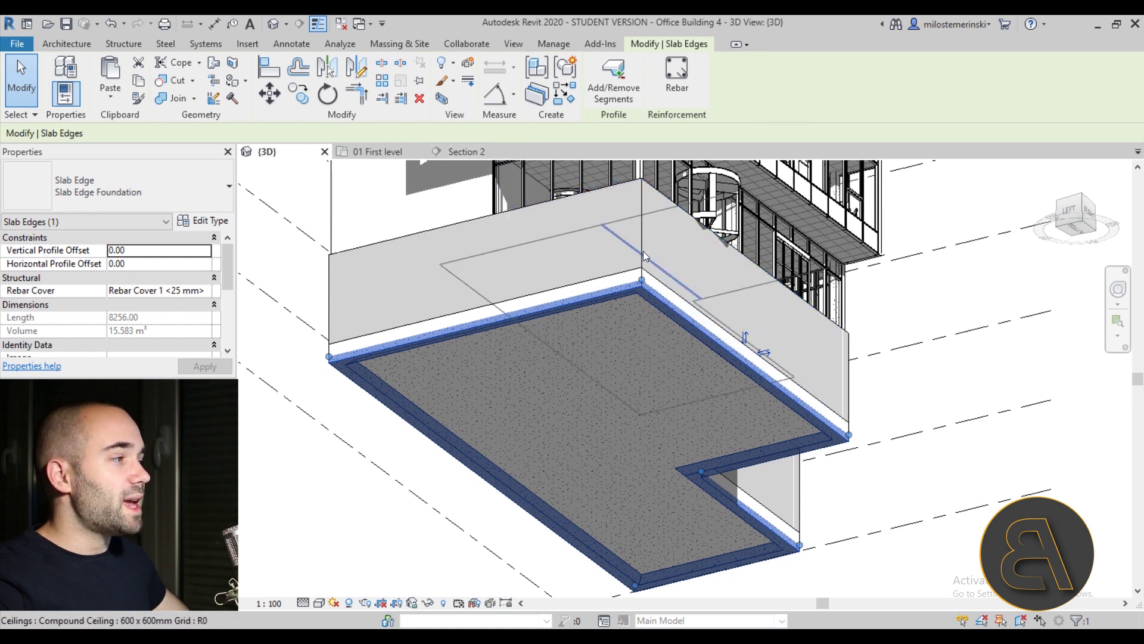
pyautogui.click(331, 331)
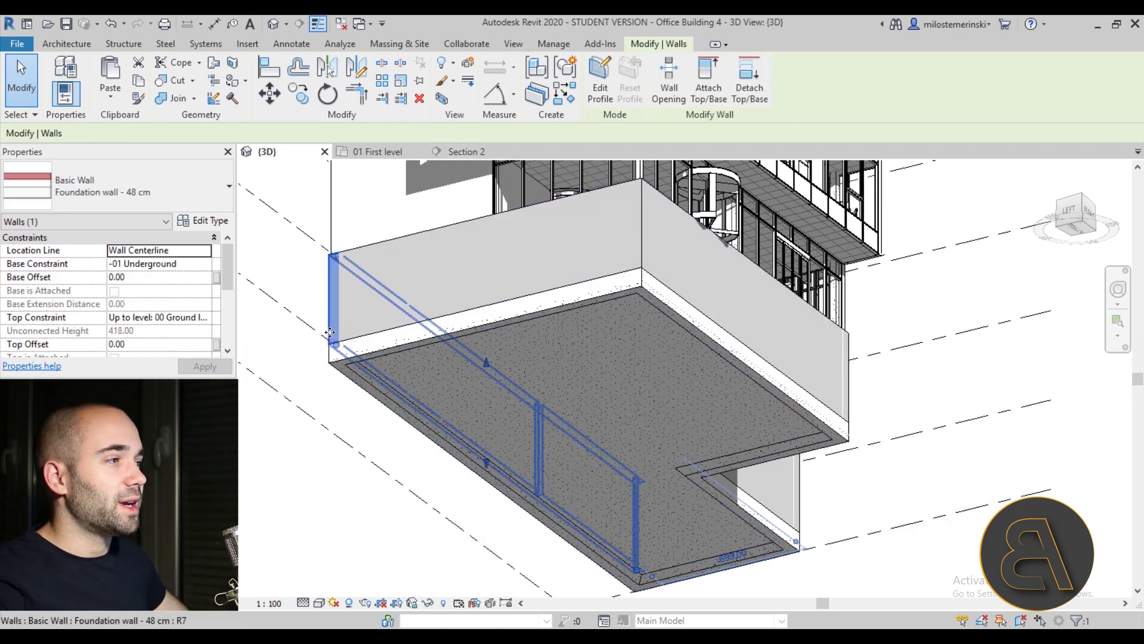
pyautogui.scroll(-2, 391, 387)
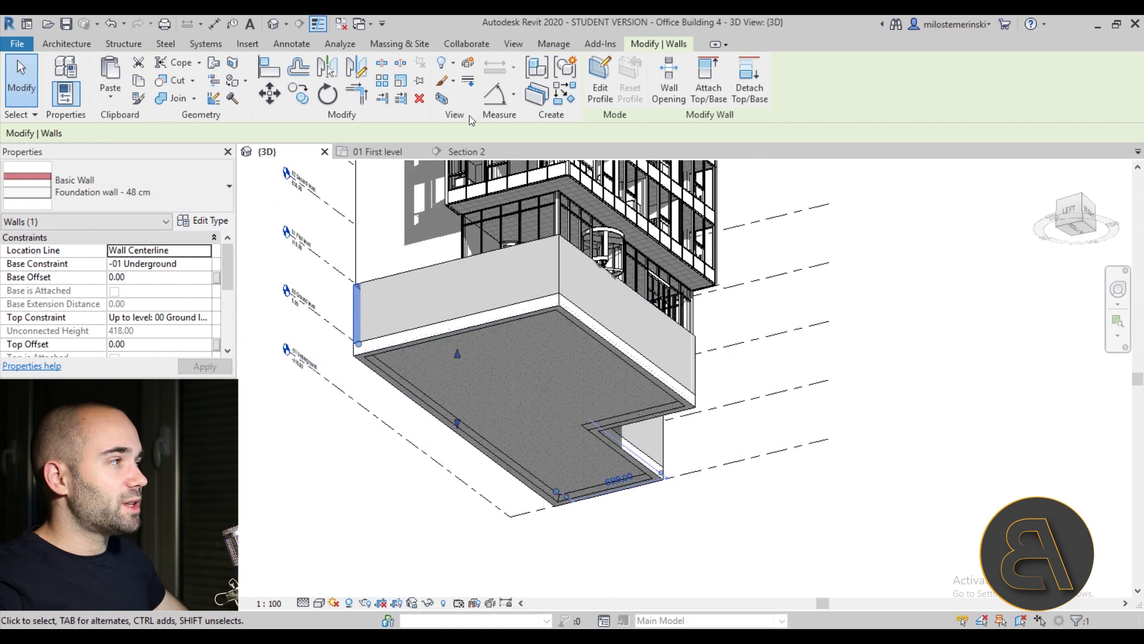
pyautogui.click(465, 152)
# Pan Section 2 toward 00 Ground level, clear the wall selection, and zoom around the basement.
pyautogui.scroll(-5, 460, 357)
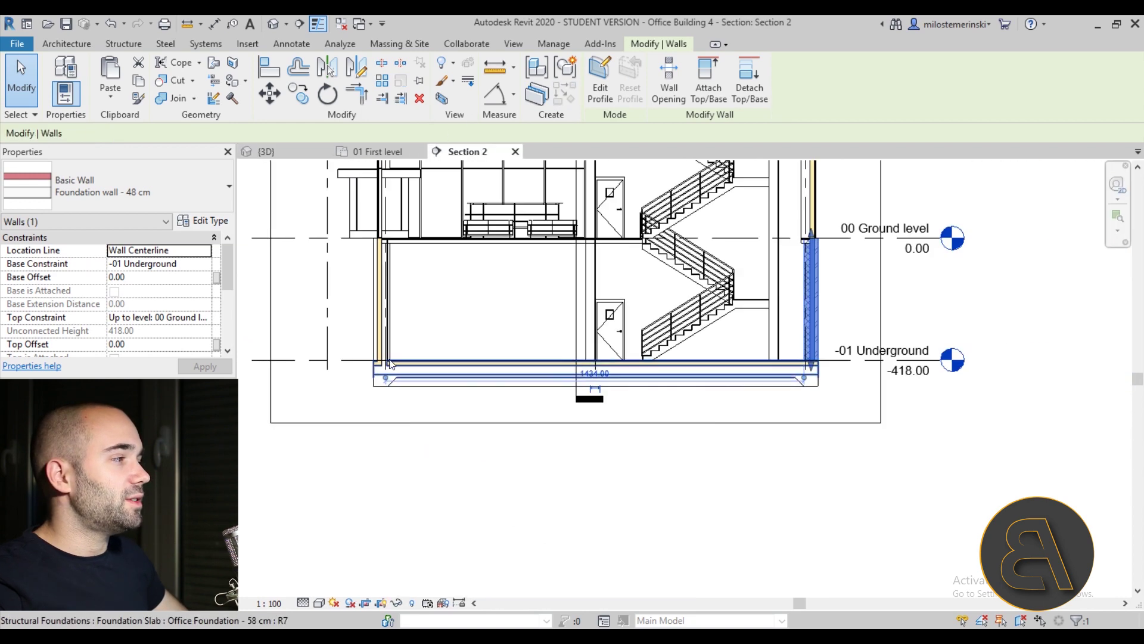
pyautogui.moveTo(596, 269); pyautogui.dragTo(596, 396, button='middle')
pyautogui.scroll(6, 636, 330)
pyautogui.click(572, 409)
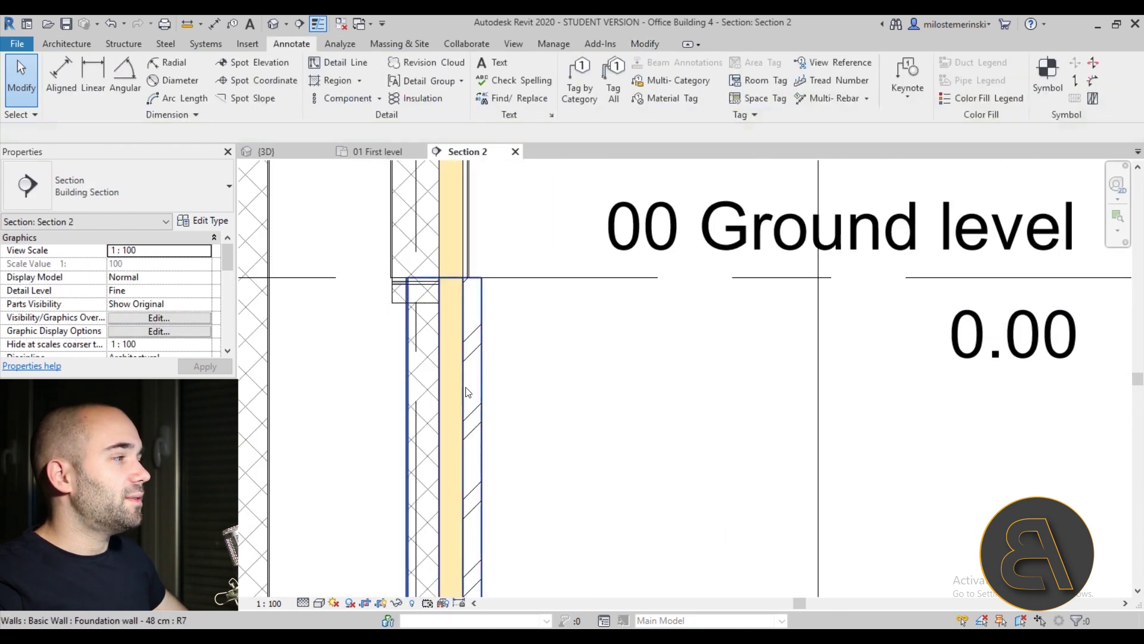
pyautogui.scroll(-3, 582, 378)
pyautogui.scroll(3, 1081, 375)
pyautogui.scroll(3, 479, 355)
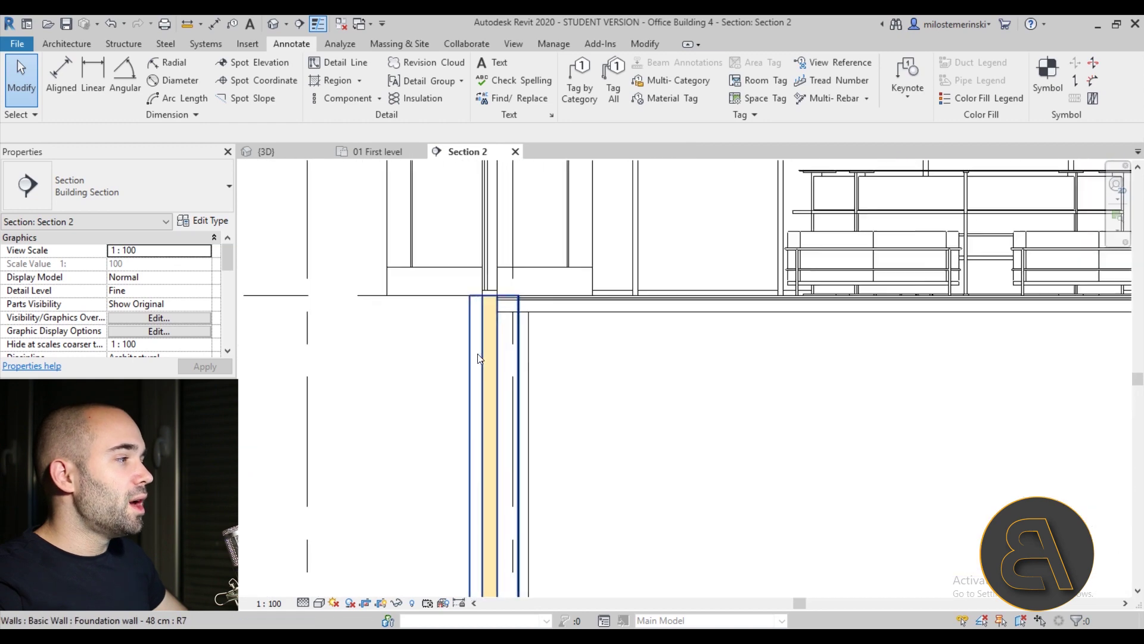
pyautogui.scroll(-2, 364, 379)
pyautogui.scroll(-2, 354, 405)
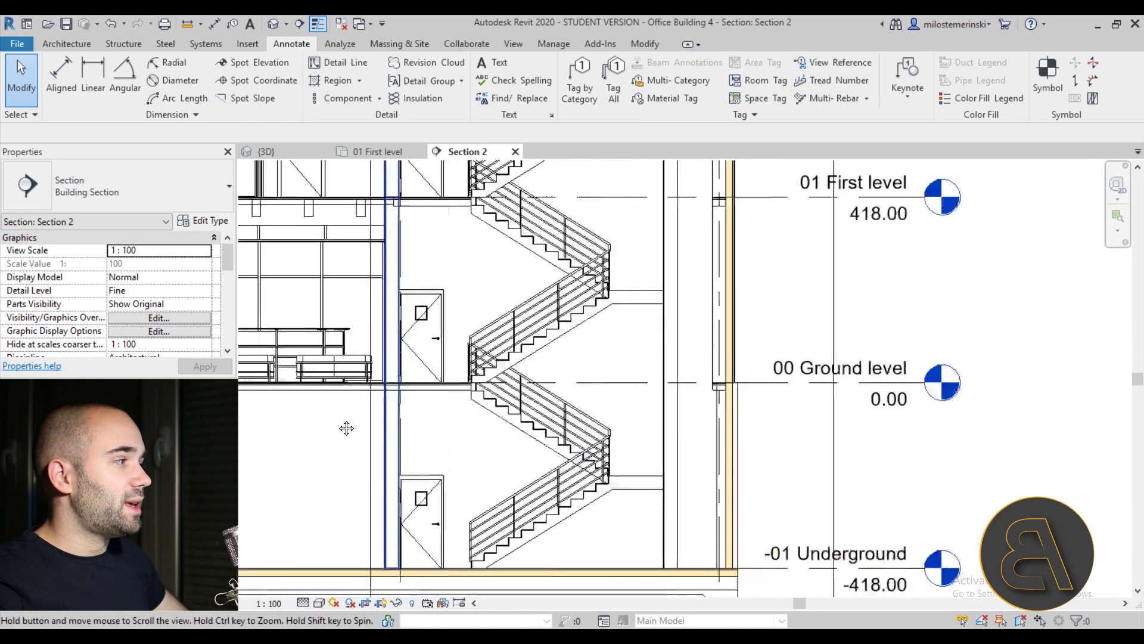
pyautogui.scroll(4, 705, 322)
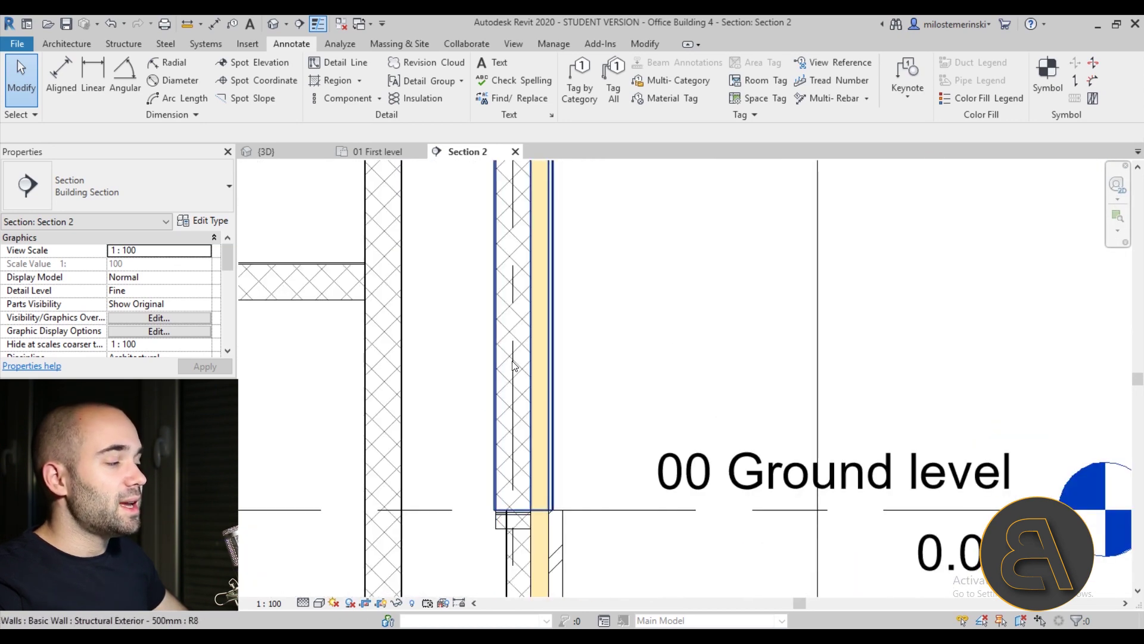
pyautogui.scroll(-3, 512, 365)
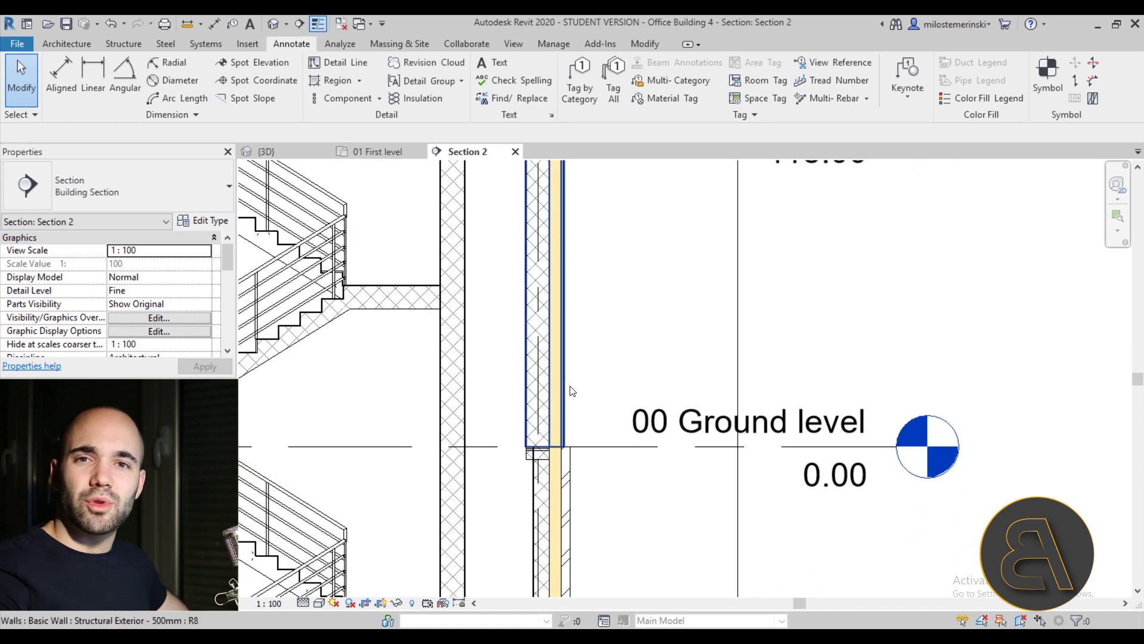
pyautogui.scroll(-4, 572, 391)
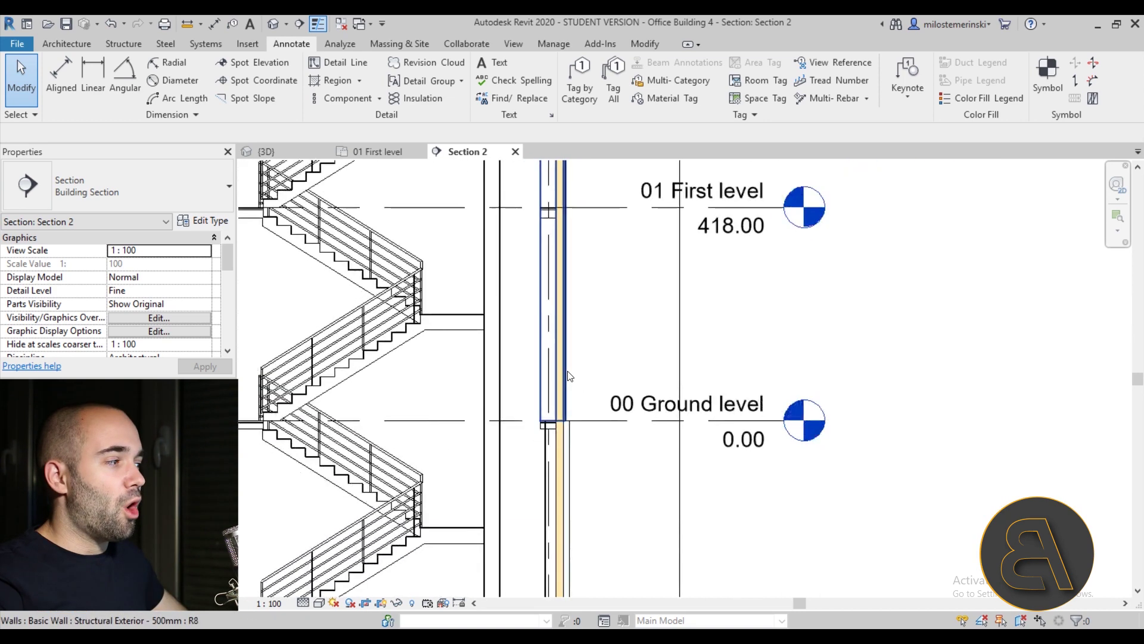
# Select the 58 cm Office Foundation slab and the right-hand 48 cm foundation wall in Section 2.
pyautogui.moveTo(572, 450); pyautogui.dragTo(590, 467, button='middle')
pyautogui.scroll(5, 596, 462)
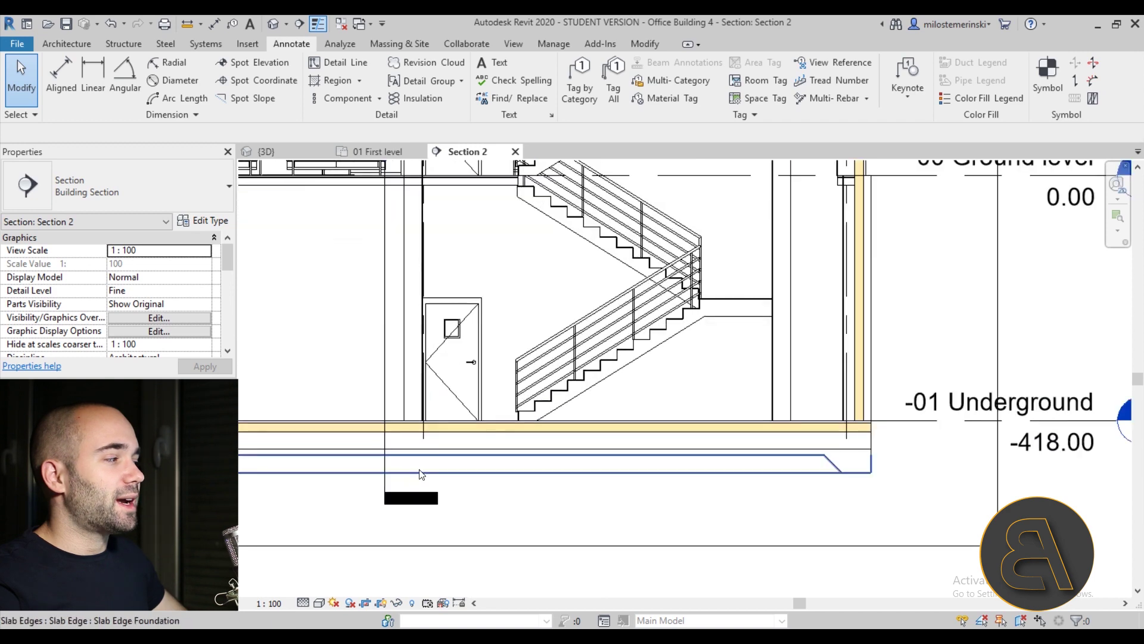
pyautogui.scroll(-3, 614, 451)
pyautogui.click(615, 449)
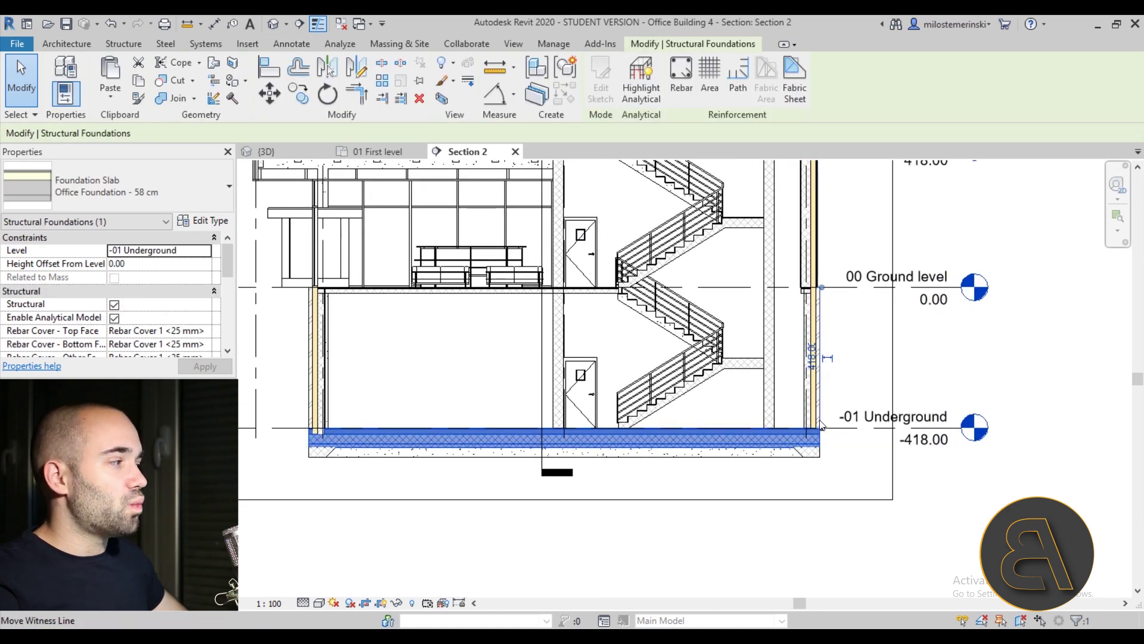
pyautogui.click(818, 320)
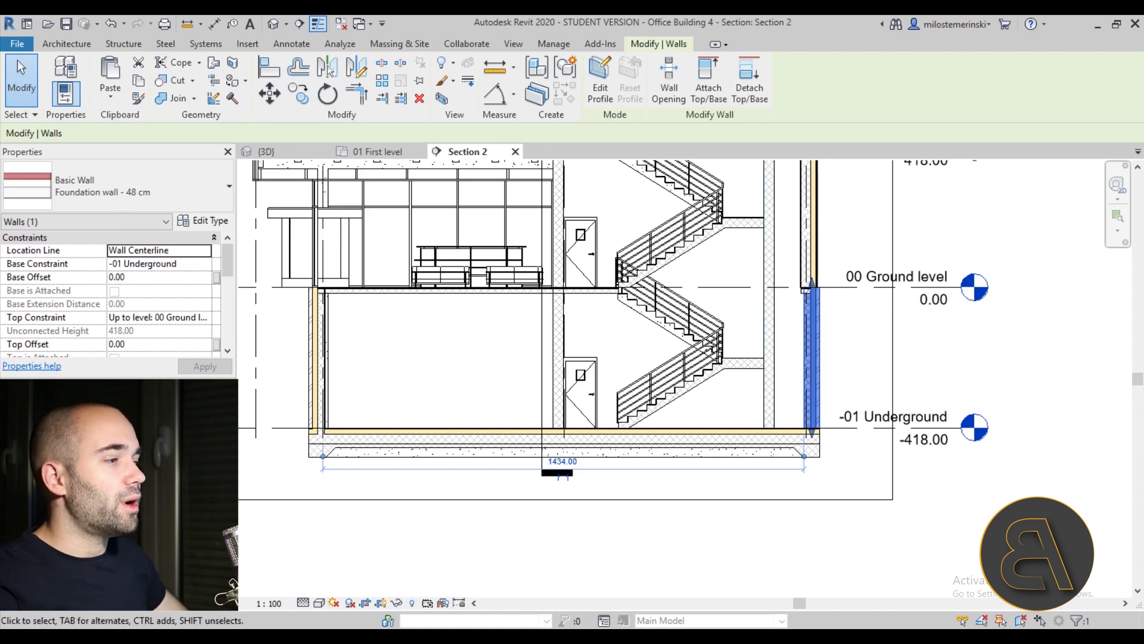
# Clear the wall selection, inspect the -01 Underground plan's wall corners, then return to the 3D view.
pyautogui.scroll(2, 645, 364)
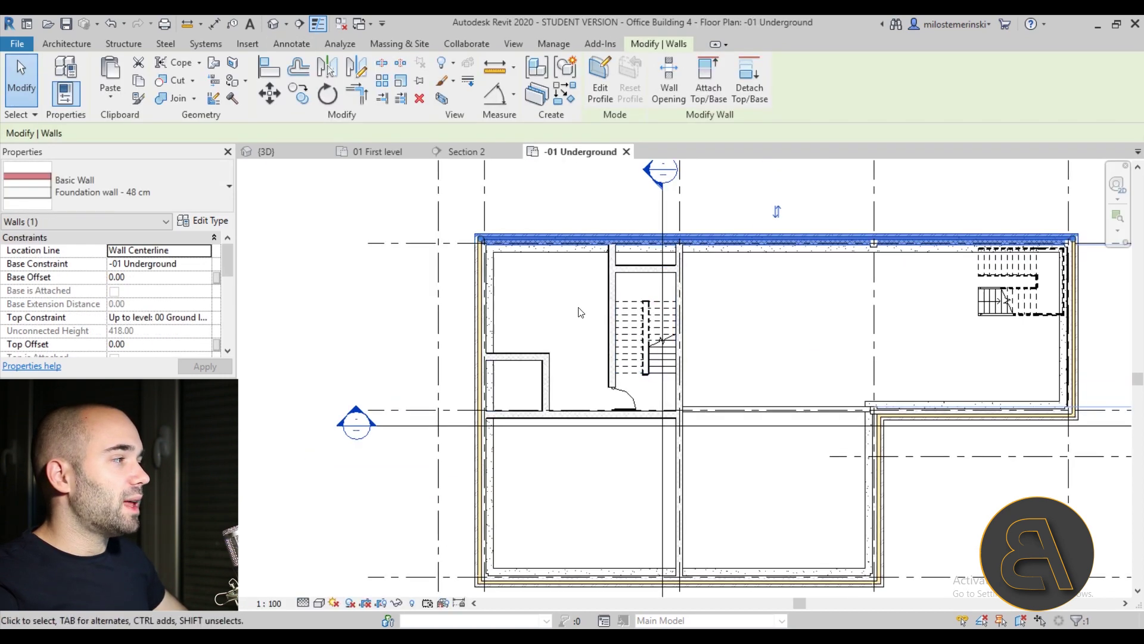
pyautogui.click(582, 311)
pyautogui.scroll(-2, 884, 342)
pyautogui.scroll(4, 885, 341)
pyautogui.scroll(-2, 884, 341)
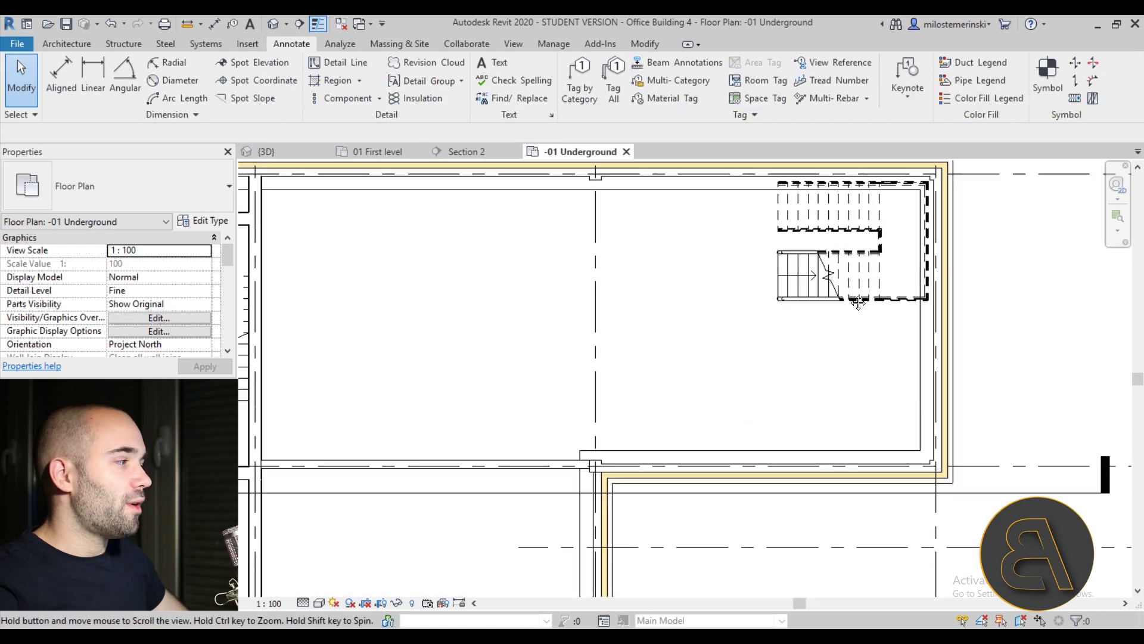
pyautogui.scroll(3, 671, 458)
pyautogui.moveTo(670, 458); pyautogui.dragTo(636, 422, button='middle')
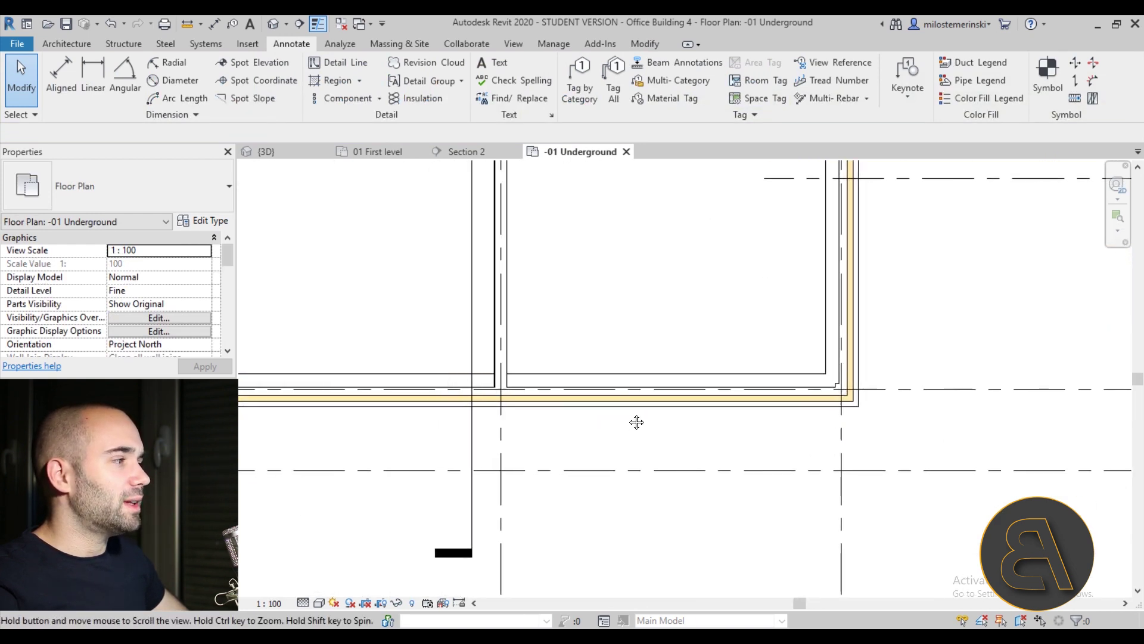
pyautogui.scroll(-4, 636, 422)
pyautogui.moveTo(462, 503); pyautogui.dragTo(488, 413, button='middle')
pyautogui.scroll(3, 489, 413)
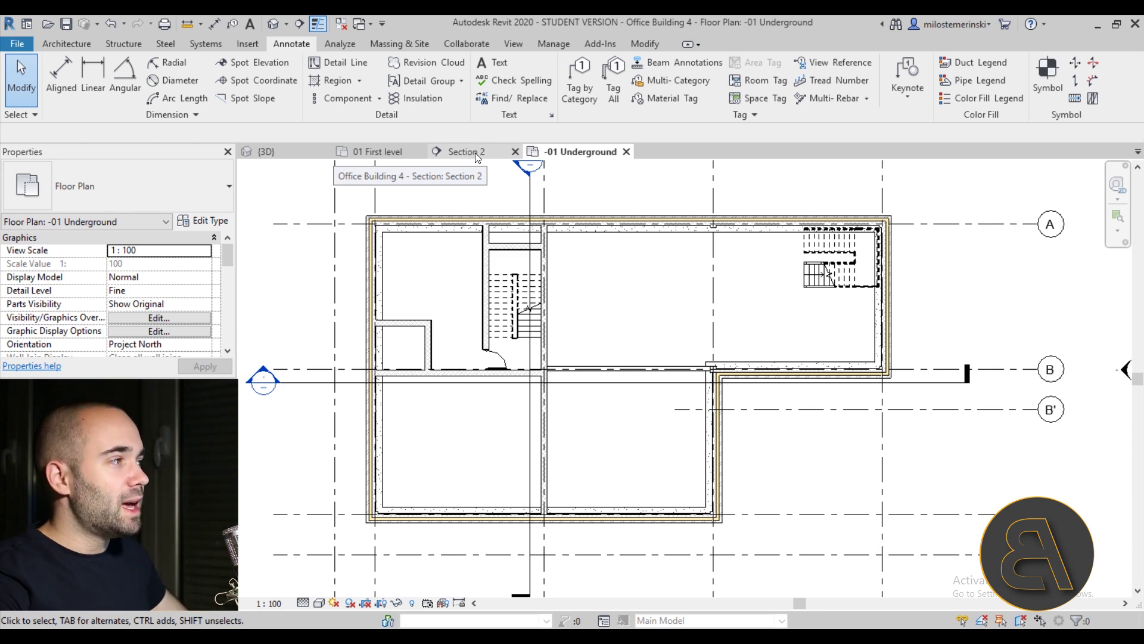
pyautogui.click(262, 151)
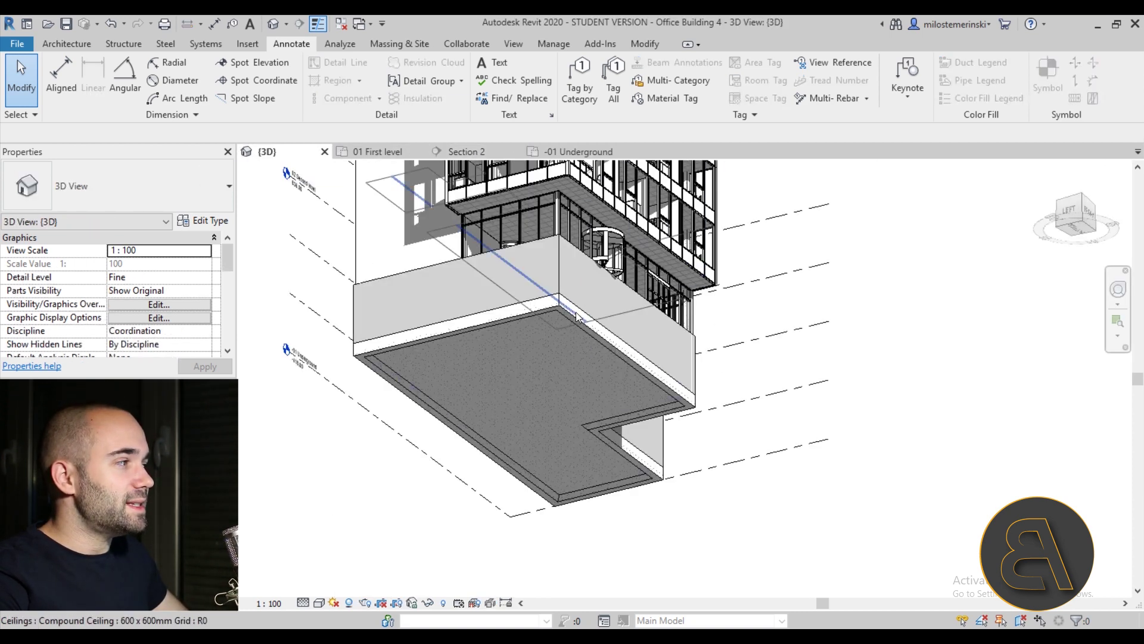
pyautogui.scroll(-10, 576, 316)
pyautogui.moveTo(577, 316)
pyautogui.keyDown('shift'); pyautogui.mouseDown(button='middle')
pyautogui.moveTo(580, 455)
pyautogui.moveTo(560, 316)
pyautogui.mouseUp(button='middle'); pyautogui.keyUp('shift')
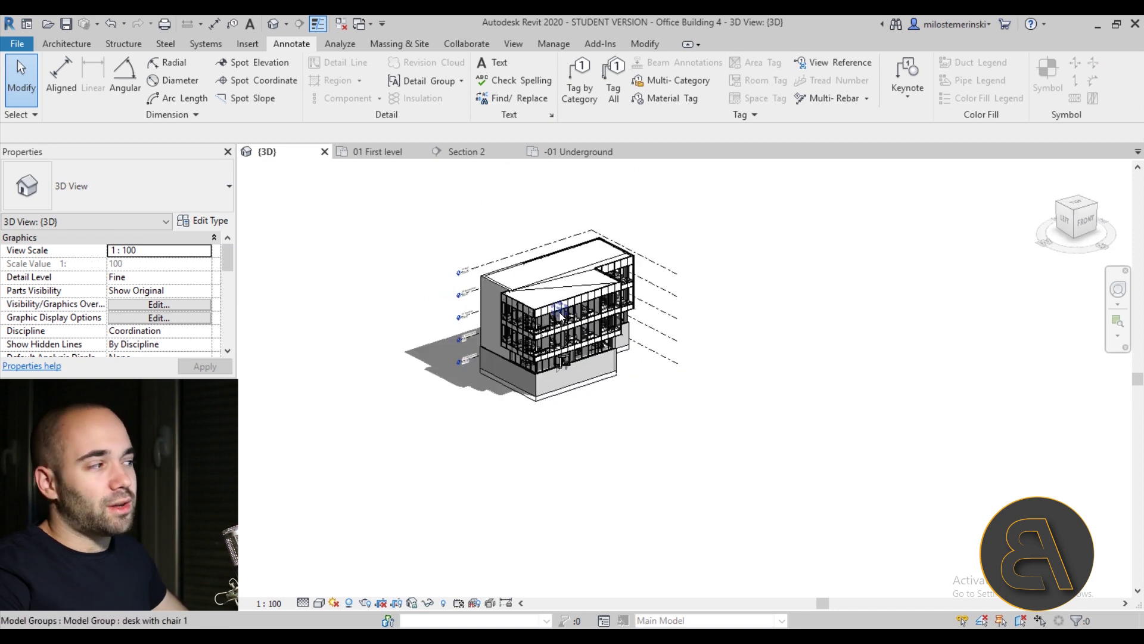
pyautogui.scroll(6, 560, 316)
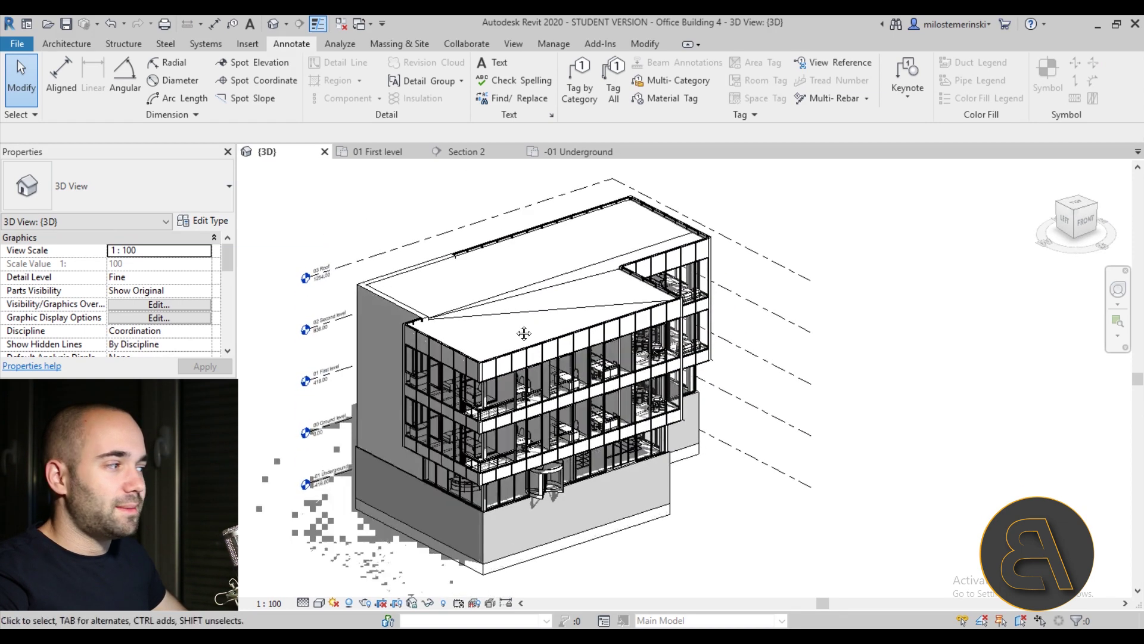
pyautogui.moveTo(524, 333); pyautogui.dragTo(509, 329, button='middle')
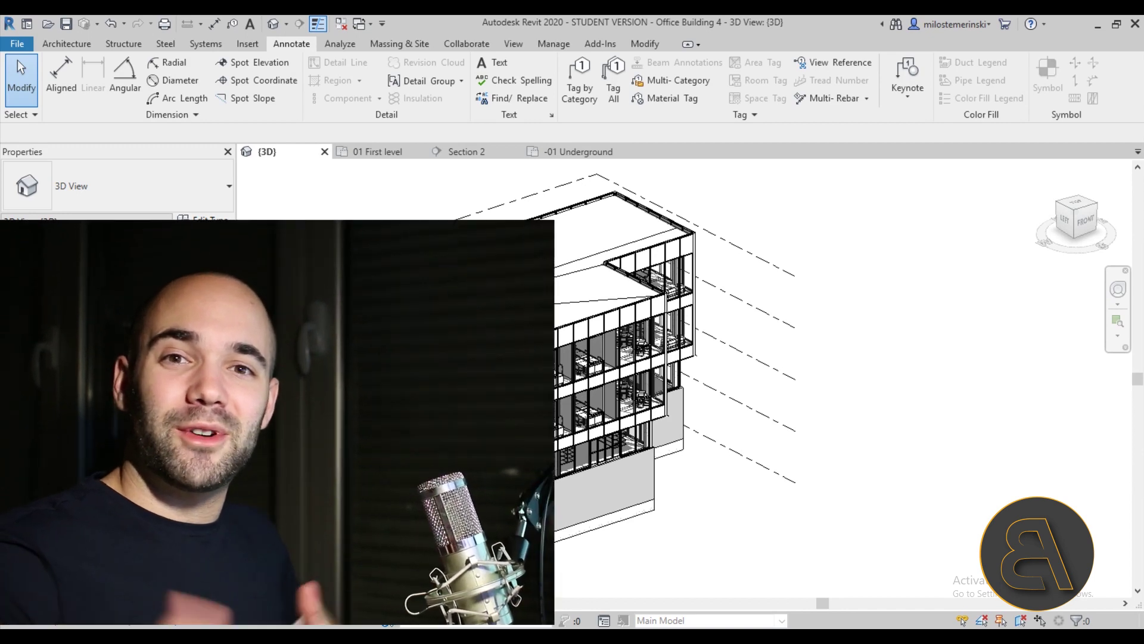